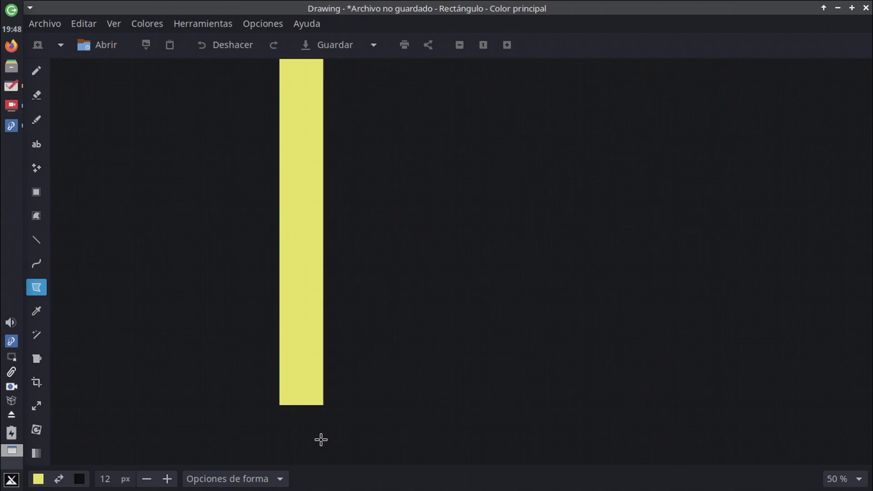
Pick the darkest yellow as the primary colour and draw a full-height filled rectangle beside the light yellow bar
left_click(38, 480)
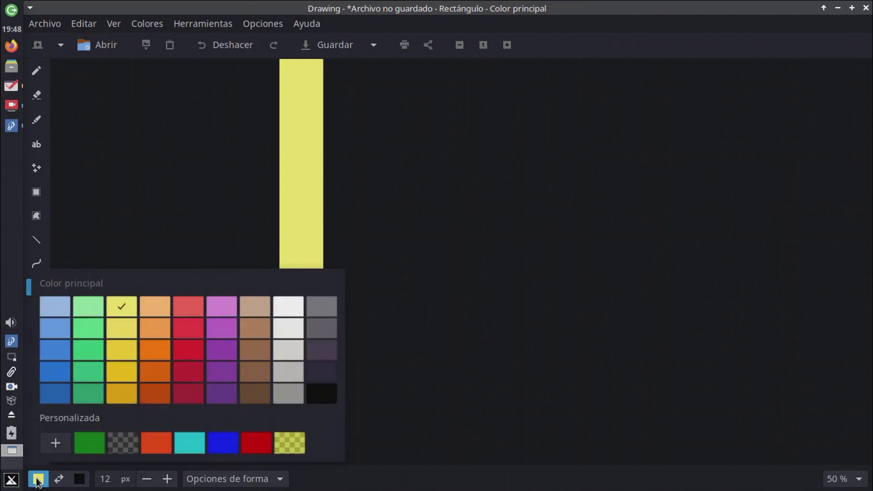
left_click(122, 394)
left_click(309, 482)
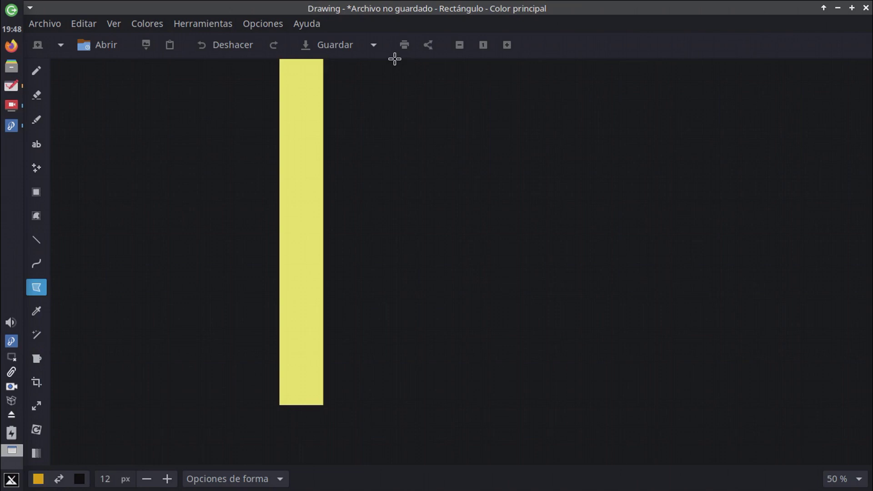
left_click_drag(395, 59, 484, 413)
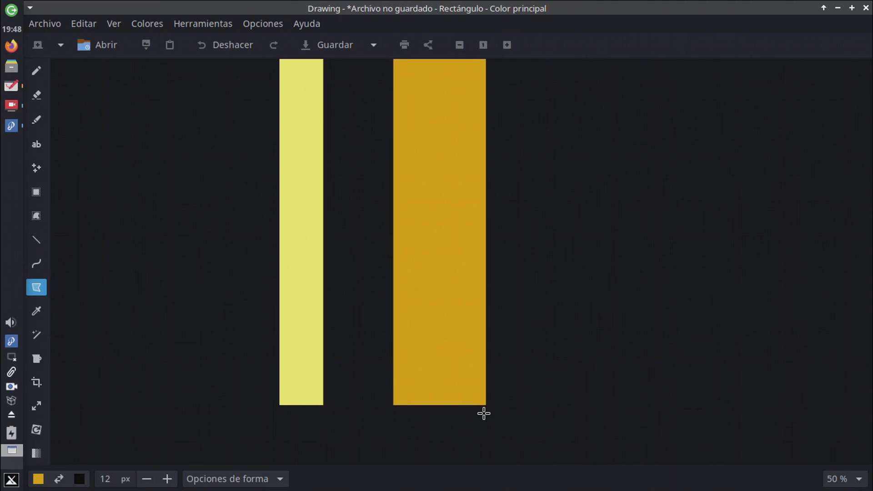
left_click_drag(484, 413, 486, 414)
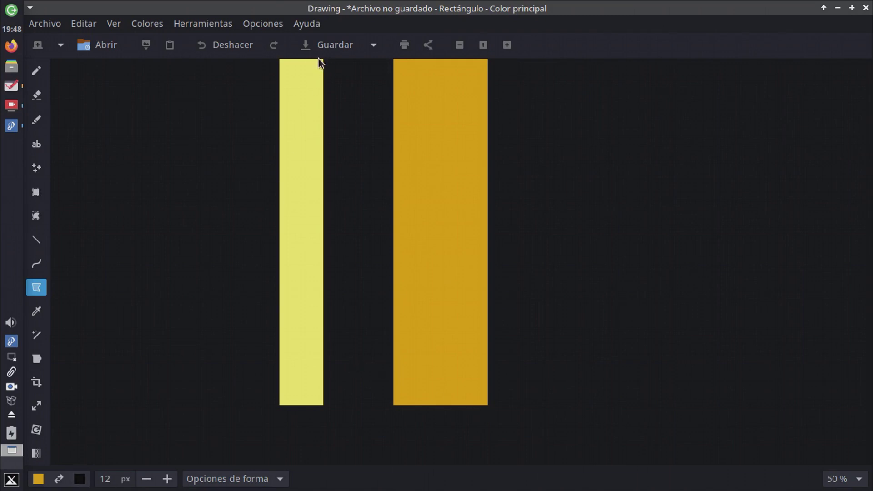
Draw a black filled rectangle between the light yellow and dark yellow bars, then open the save options
left_click_drag(318, 59, 400, 423)
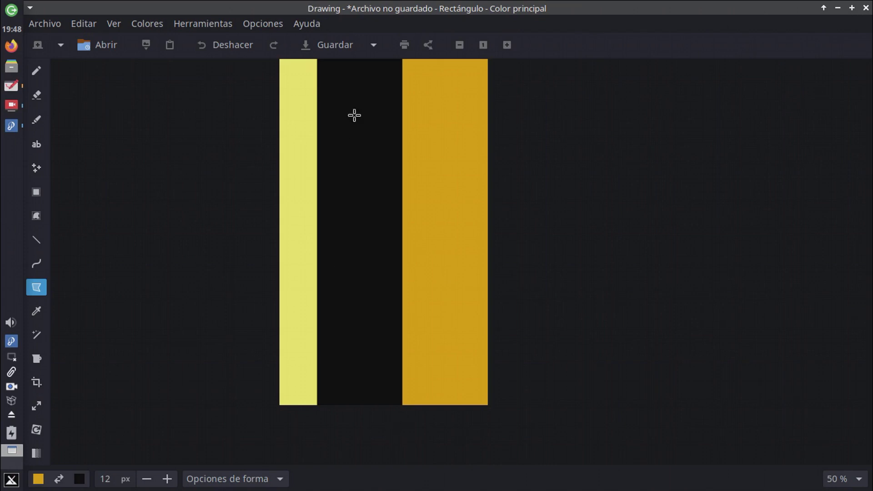
left_click(374, 44)
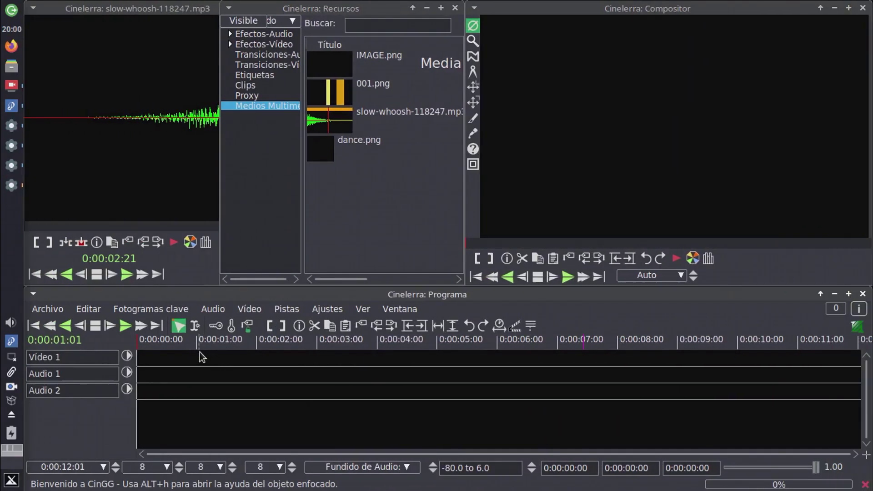
Switch to Cinelerra, insert IMAGE.png at the start of the Vídeo 1 track and trim its end to 0:00:02:22
right_click(330, 69)
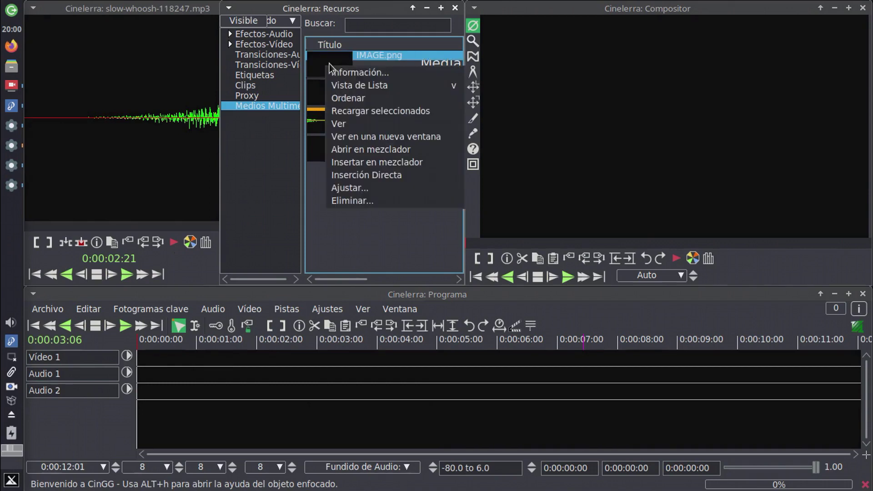
left_click(351, 175)
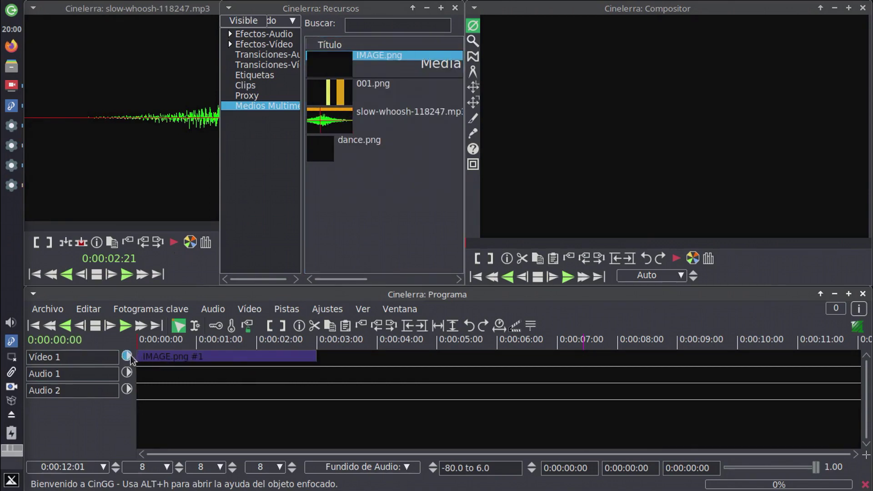
left_click(228, 340)
left_click(269, 340)
left_click(292, 340)
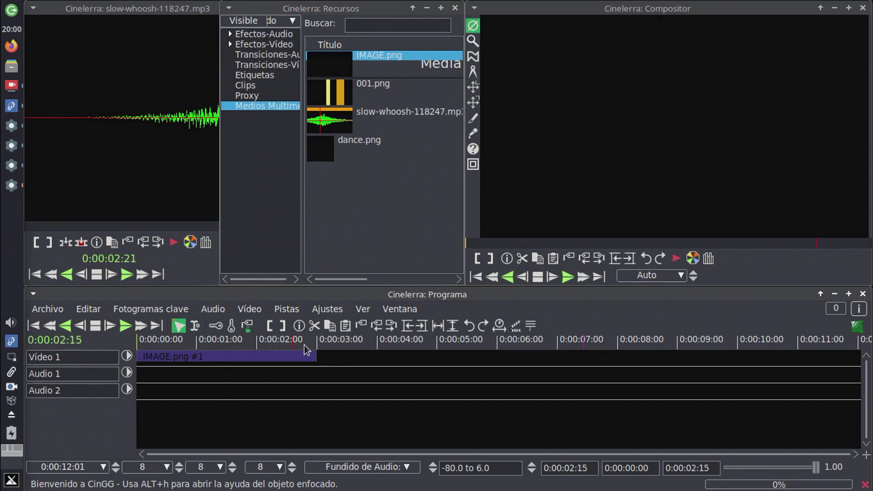
left_click(312, 354)
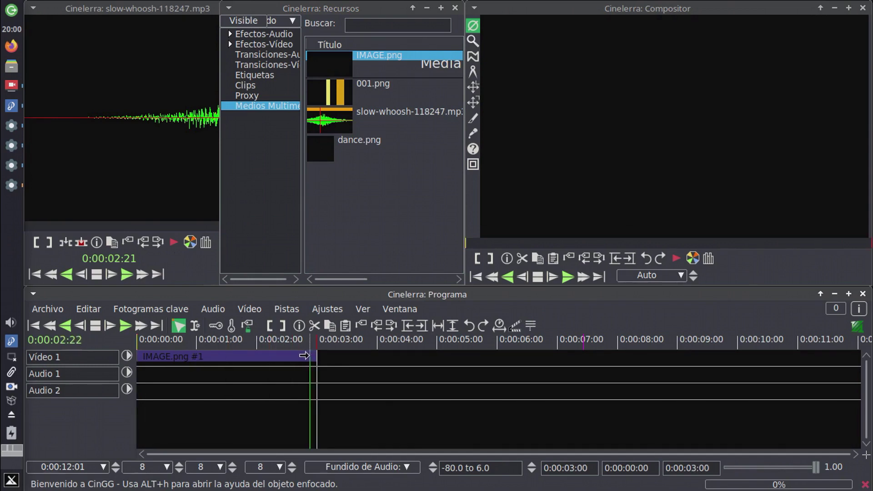
left_click_drag(308, 356, 302, 356)
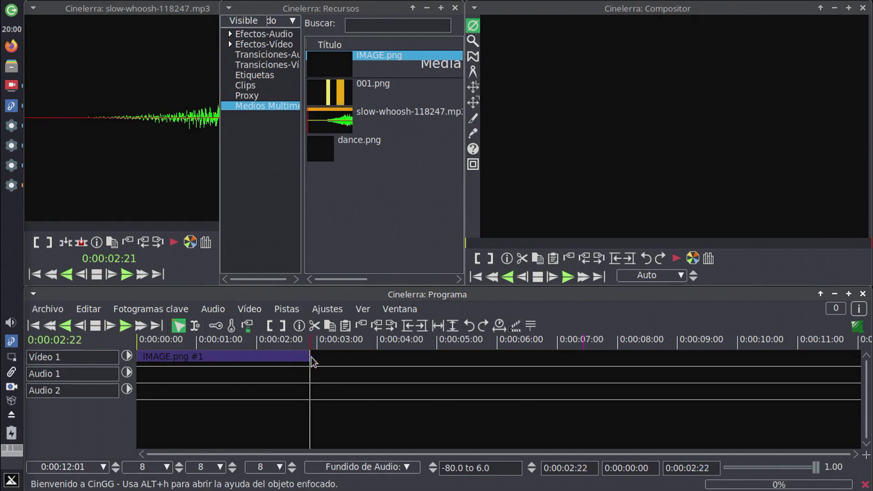
Disable the Vídeo 1 track for editing and add a second video track above it
left_click(114, 355)
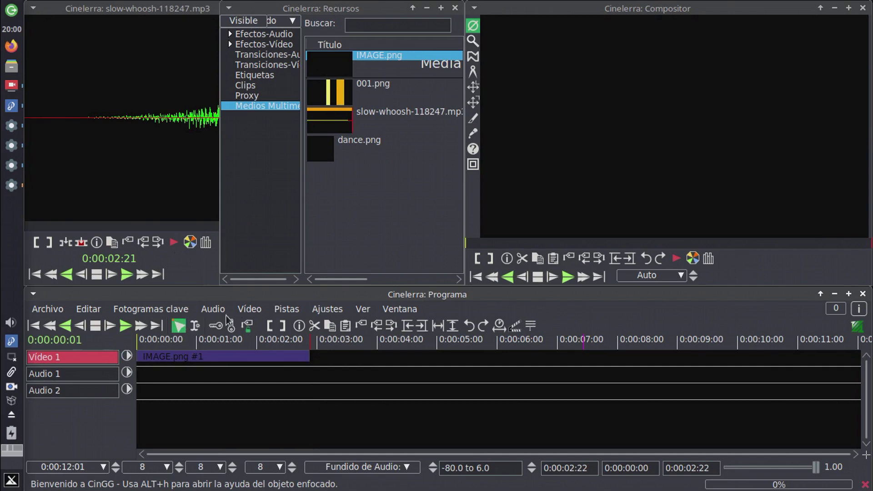
left_click(250, 308)
left_click(253, 324)
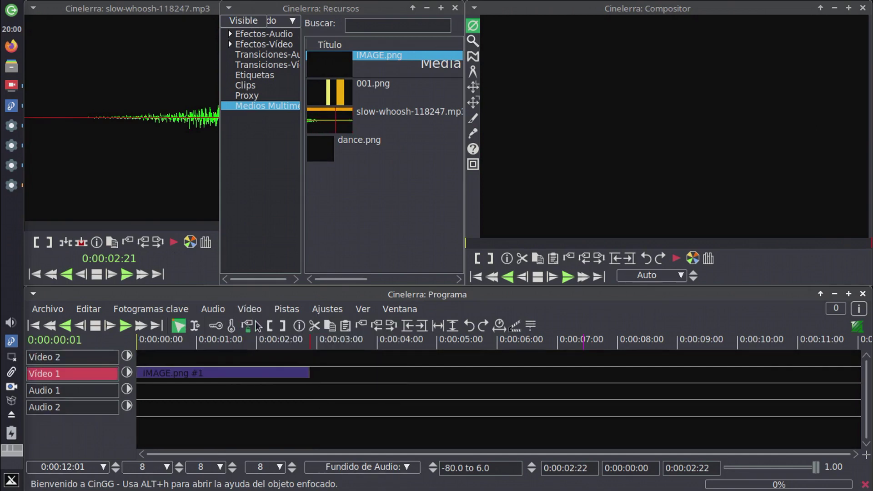
Insert 001.png on the Vídeo 2 track and move the clip to the start of the timeline
right_click(316, 90)
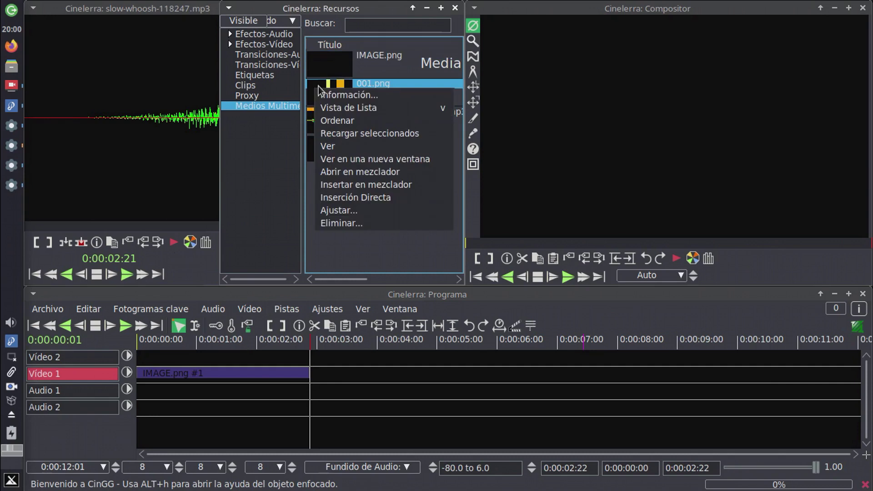
left_click(337, 197)
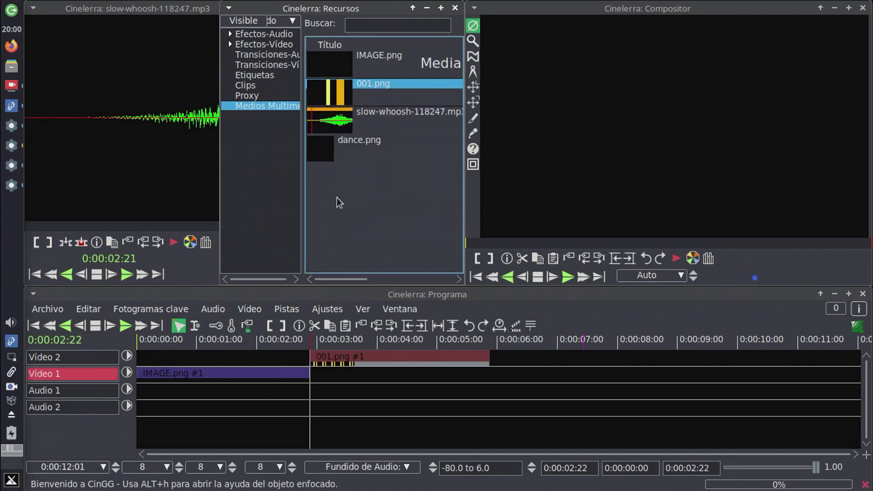
left_click_drag(398, 356, 226, 357)
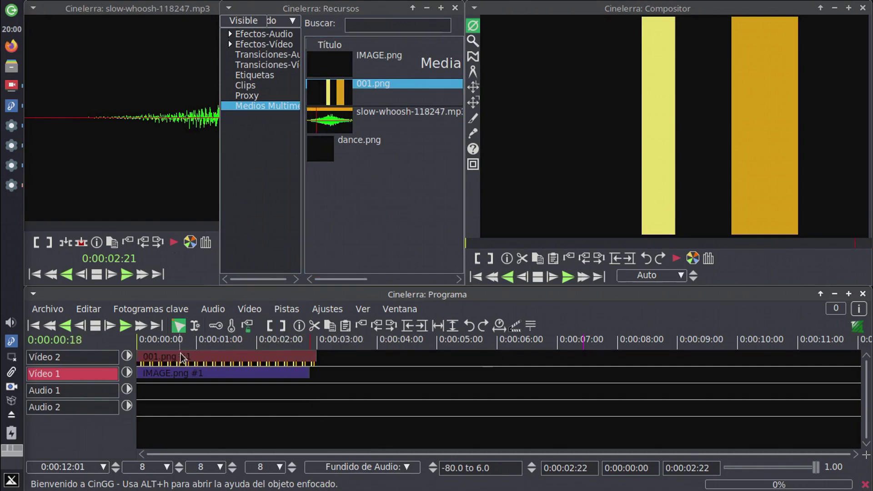
Add a third video track and insert dance.png at its start
left_click(241, 310)
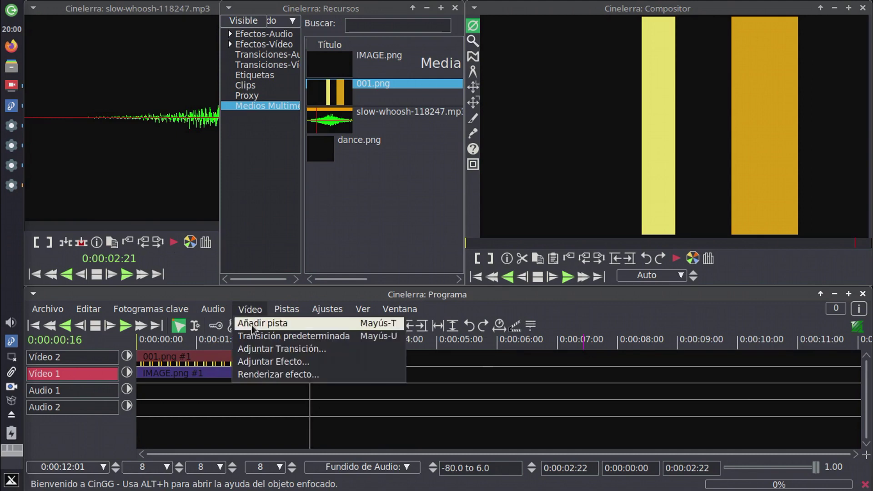
left_click(254, 322)
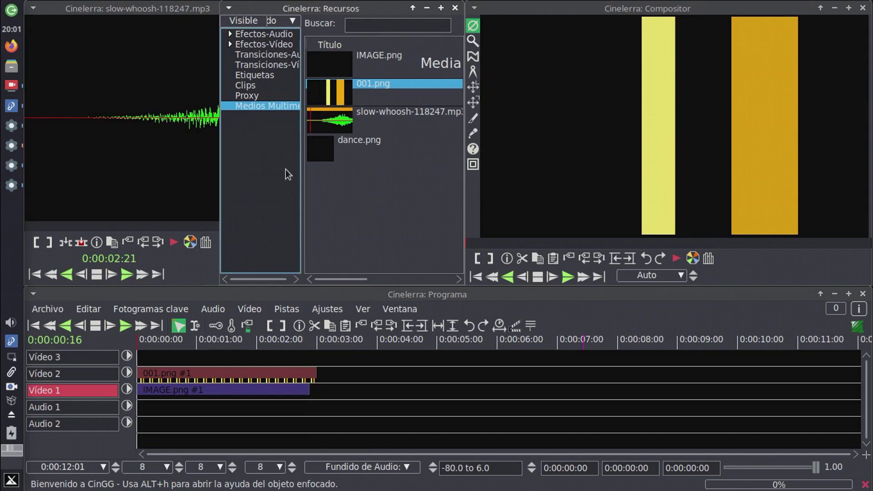
right_click(318, 152)
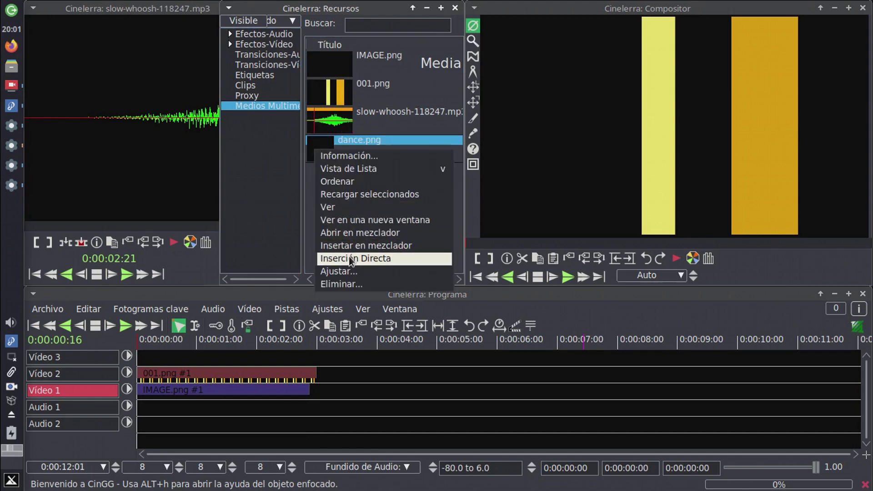
left_click(350, 259)
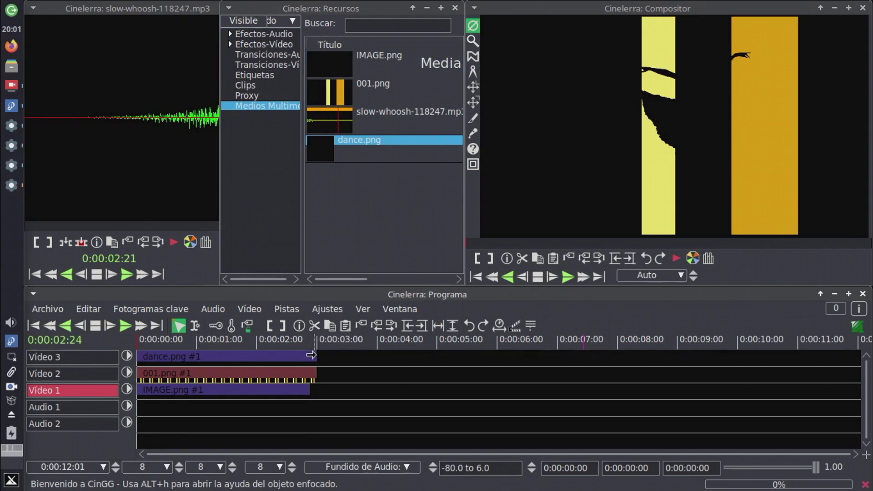
At 0:00:01:19, set the camera for the dancer image to X -998.390, Y -331.190 and Z 0.440
left_click(272, 341)
left_click(243, 340)
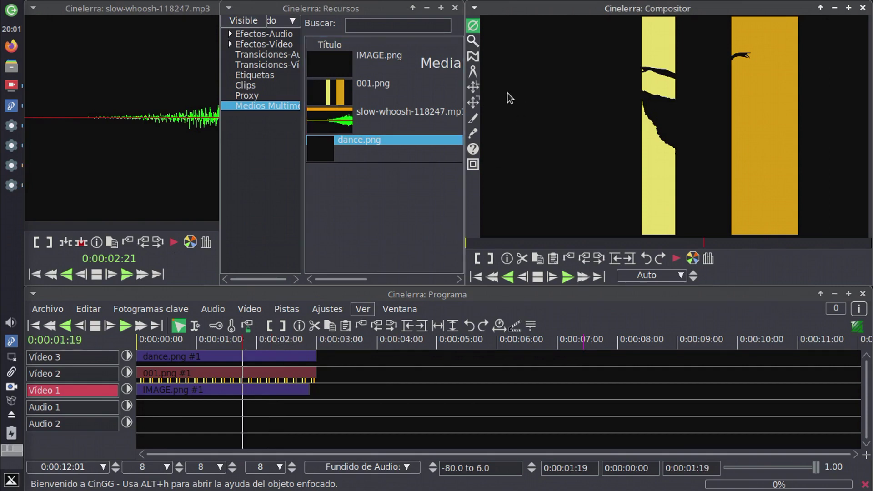
left_click(473, 88)
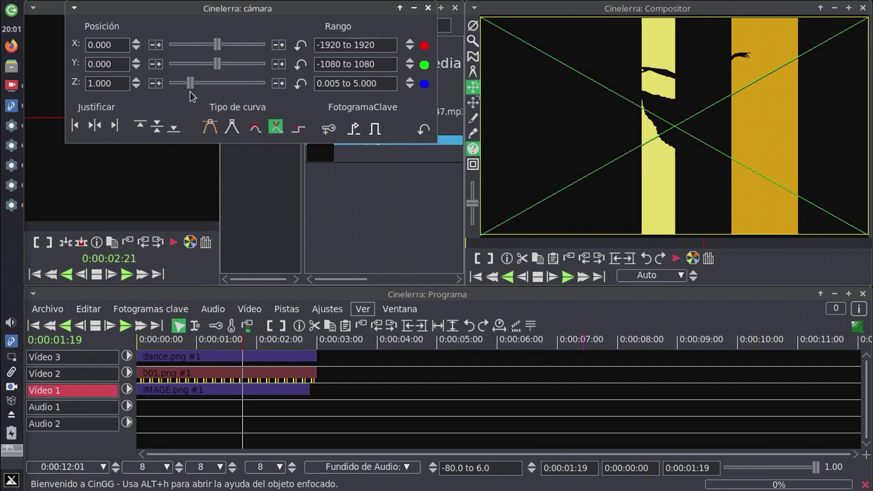
mouse_move(190, 83)
left_mouse_down()
mouse_move(182, 86)
mouse_move(220, 65)
mouse_move(208, 65)
mouse_move(216, 45)
mouse_move(198, 45)
mouse_move(208, 65)
mouse_move(182, 85)
left_mouse_up()
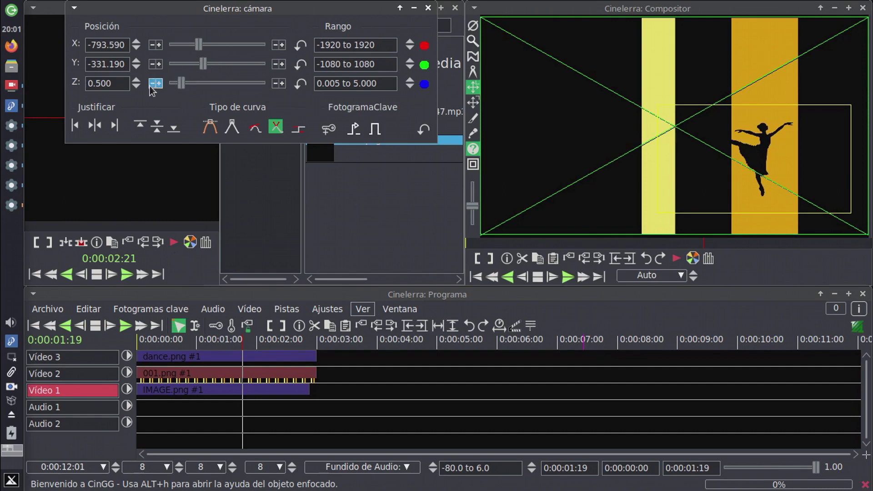
left_click_drag(198, 45, 197, 45)
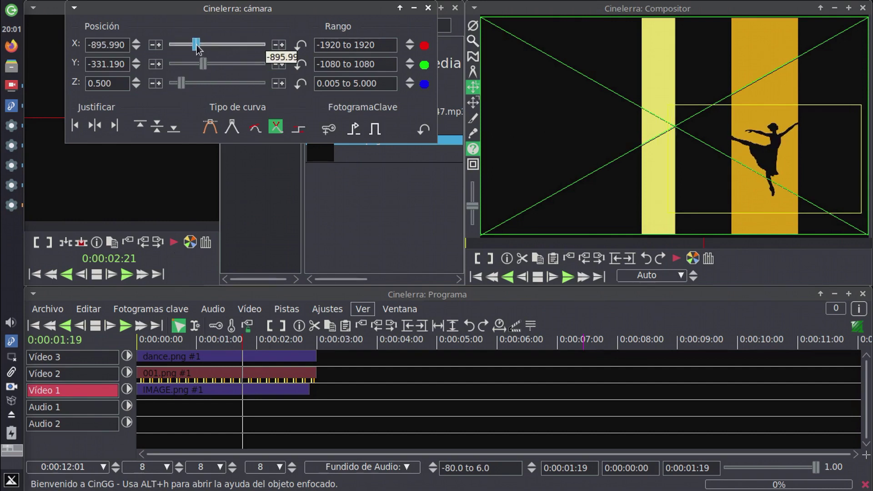
left_click_drag(182, 83, 183, 84)
left_click_drag(198, 47, 195, 47)
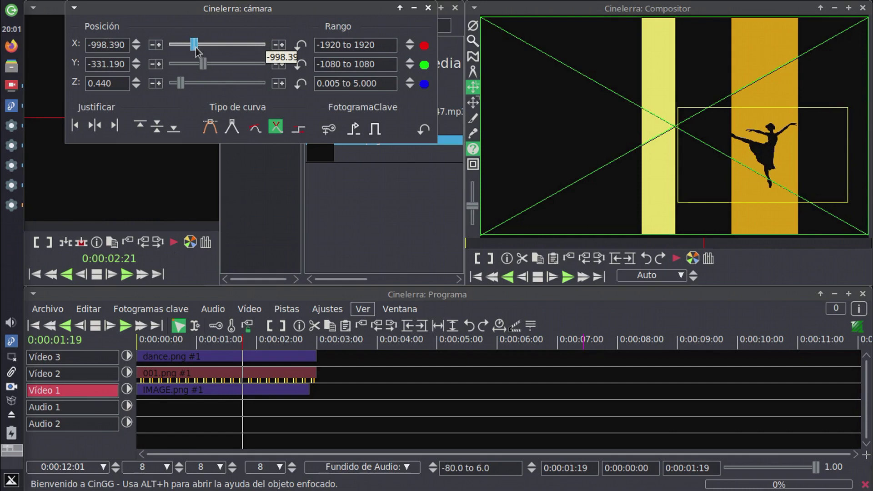
Fine-tune the dancer's camera to X -1038.390 and Z 0.430 so the figure fits within the dark yellow bar
left_click(137, 48)
left_click(138, 48)
left_click(137, 48)
left_click(137, 47)
left_click(137, 47)
left_click(137, 48)
left_click(137, 47)
left_click(137, 47)
left_click(137, 47)
left_click(137, 48)
left_click(137, 47)
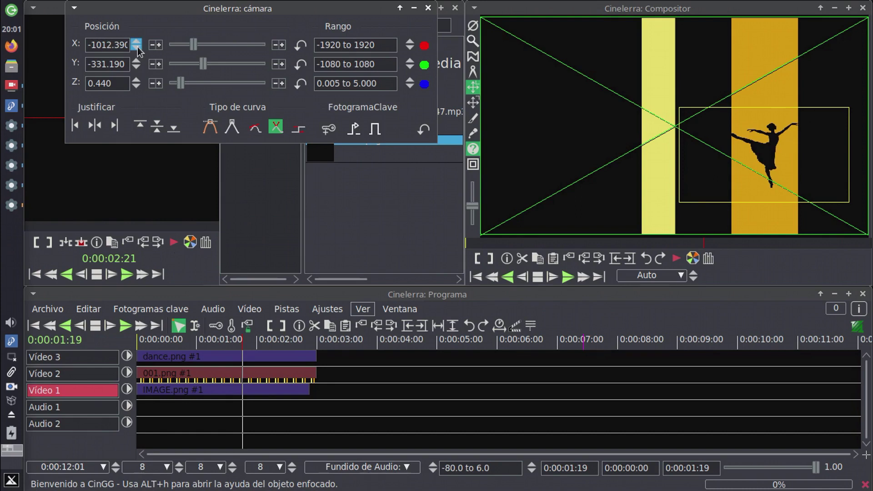
left_click(136, 86)
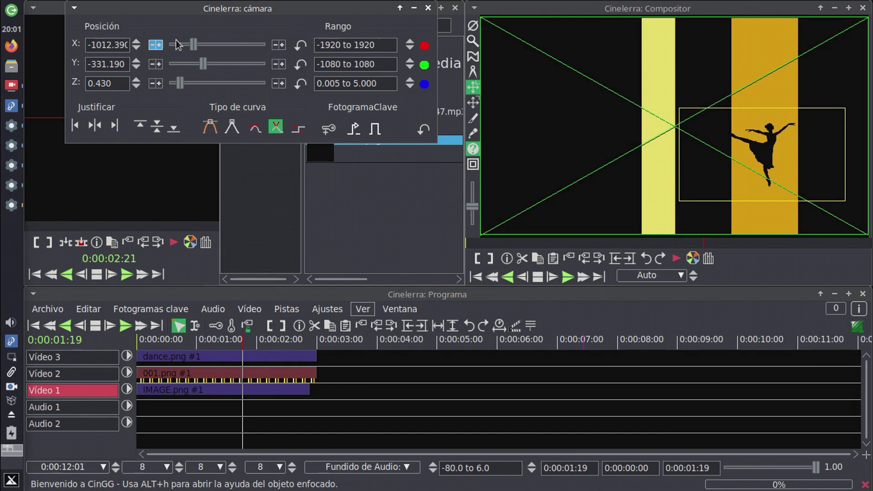
scroll(136, 50, "down", 20)
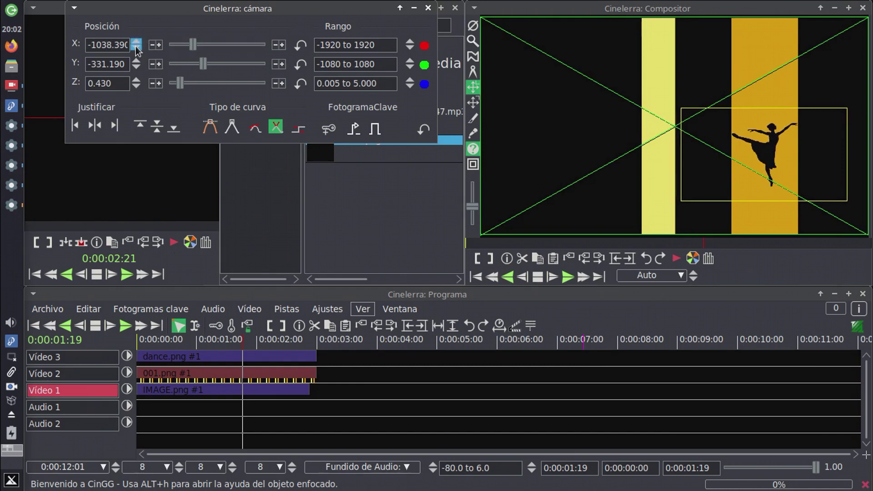
Lower the dancer to the bottom of the frame with camera Y -892.790 and close the camera settings
mouse_move(202, 62)
left_click_drag(202, 65, 176, 75)
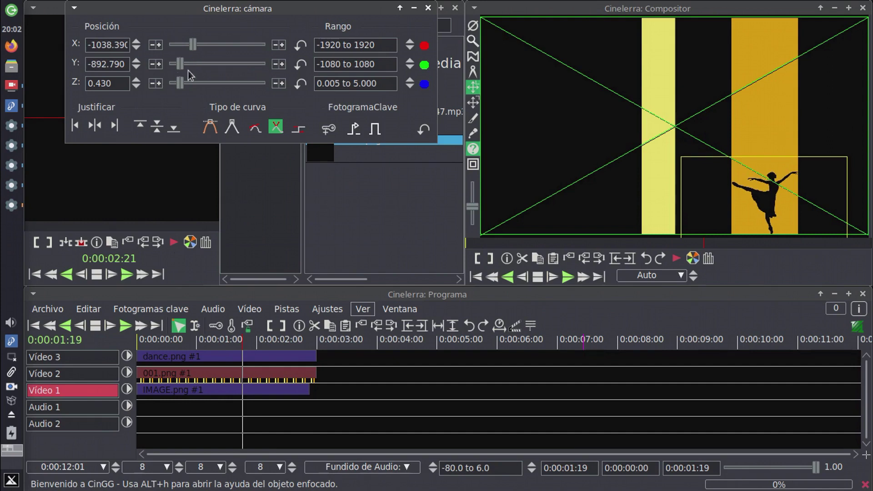
left_click(428, 8)
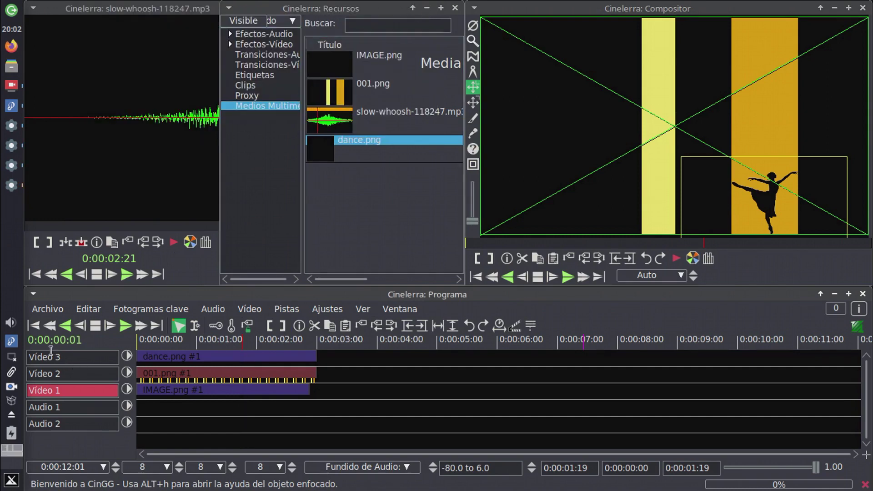
Return to the timeline start, search the video effects for "reco" and apply Recortar y Posición to the 001.png clip
left_click(33, 325)
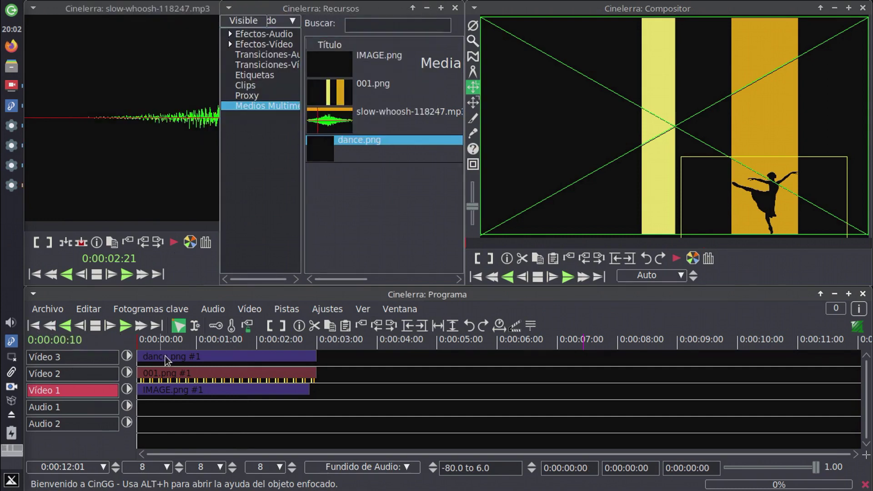
left_click(267, 45)
left_click(381, 25)
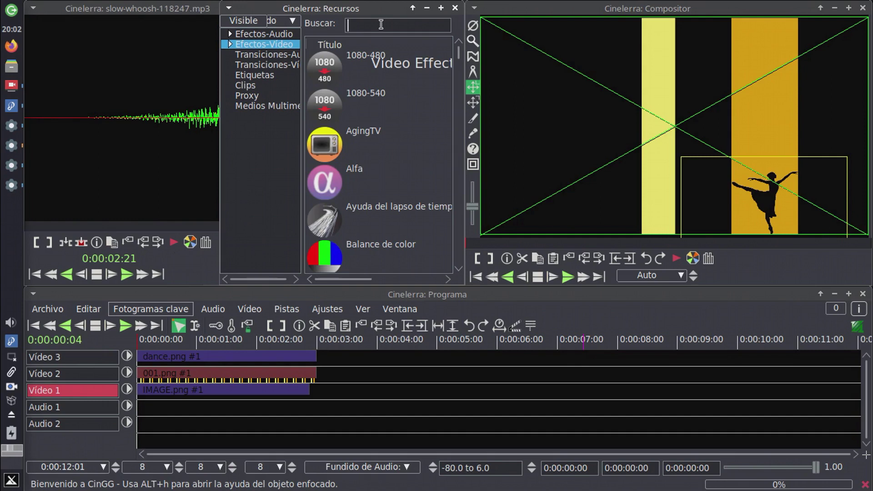
type("re")
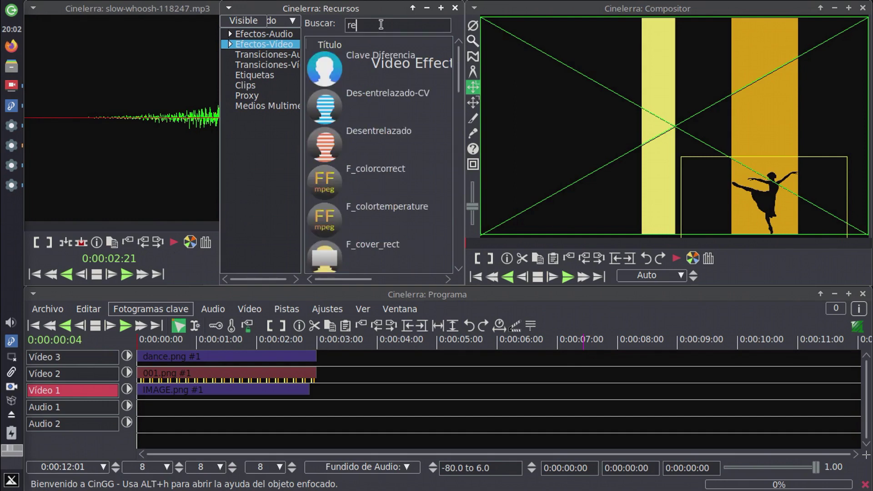
type("co")
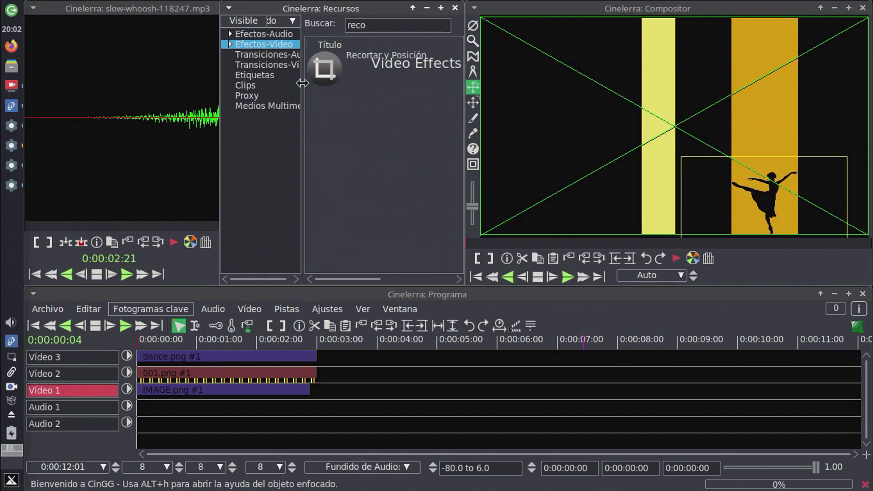
left_click_drag(317, 70, 203, 367)
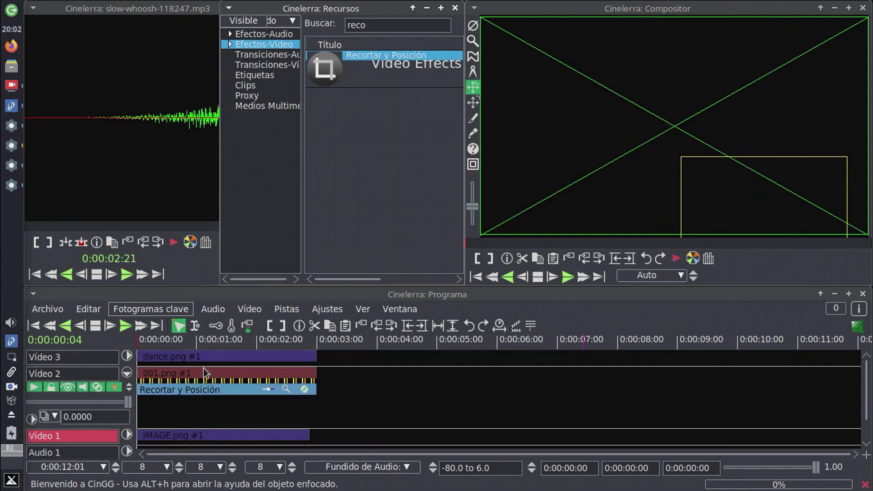
Apply Recortar y Posición to the dance.png clip and reset the same effect on the 001.png clip to its defaults
left_click_drag(322, 65, 240, 357)
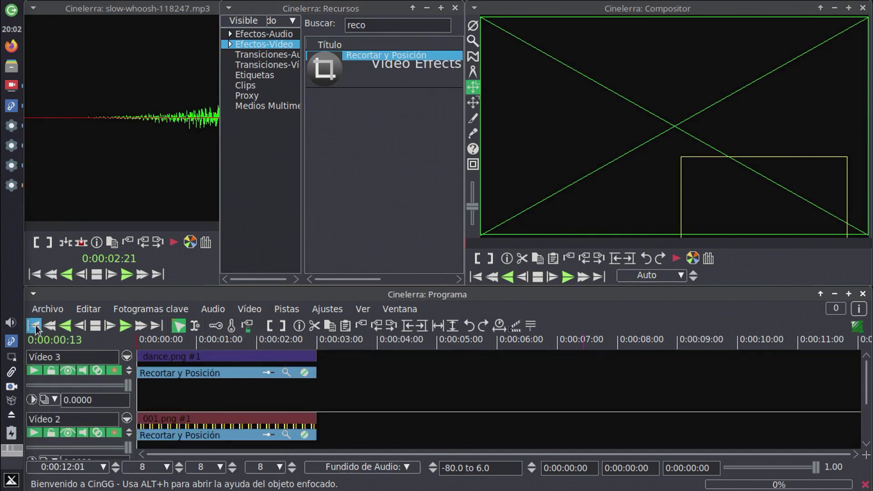
right_click(171, 435)
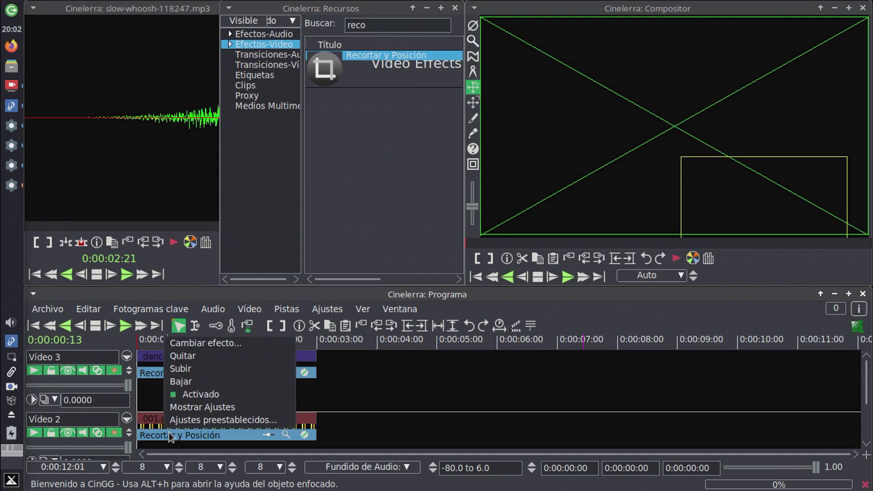
left_click(186, 408)
left_click(84, 214)
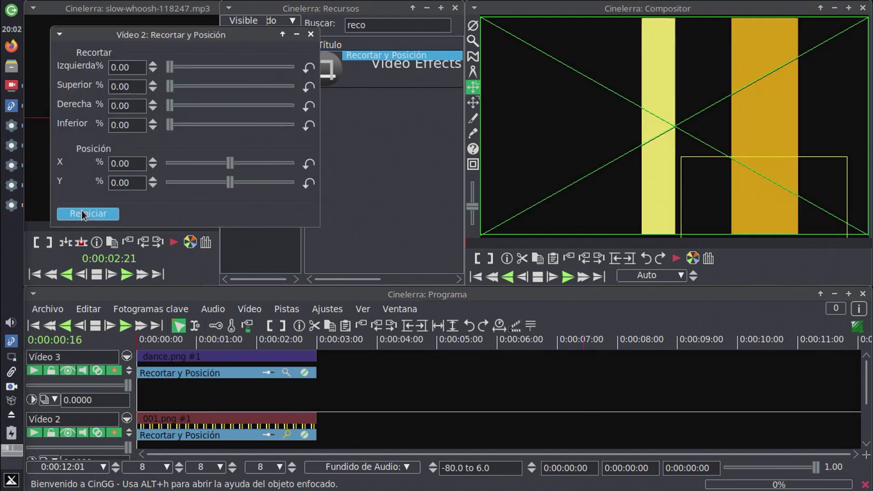
At 0:00:01:08, reset the dance.png clip's Recortar y Posición effect to its defaults and close the effect settings
left_click(214, 342)
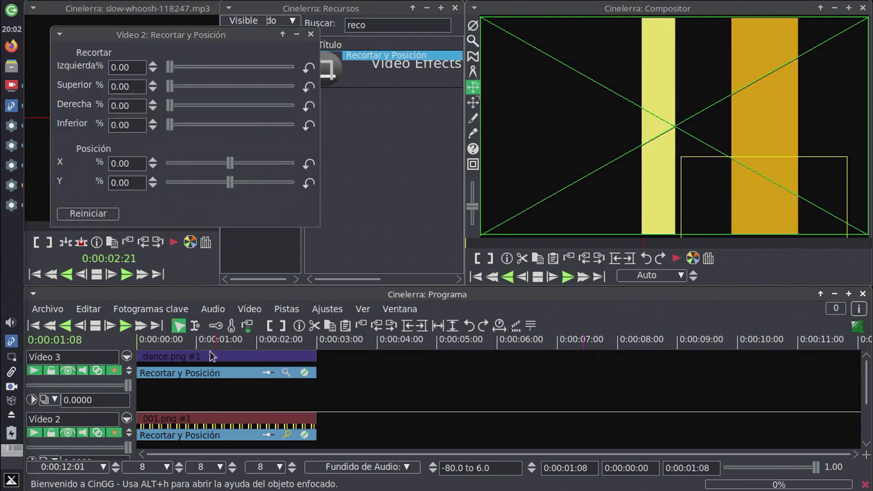
right_click(204, 372)
left_click(214, 445)
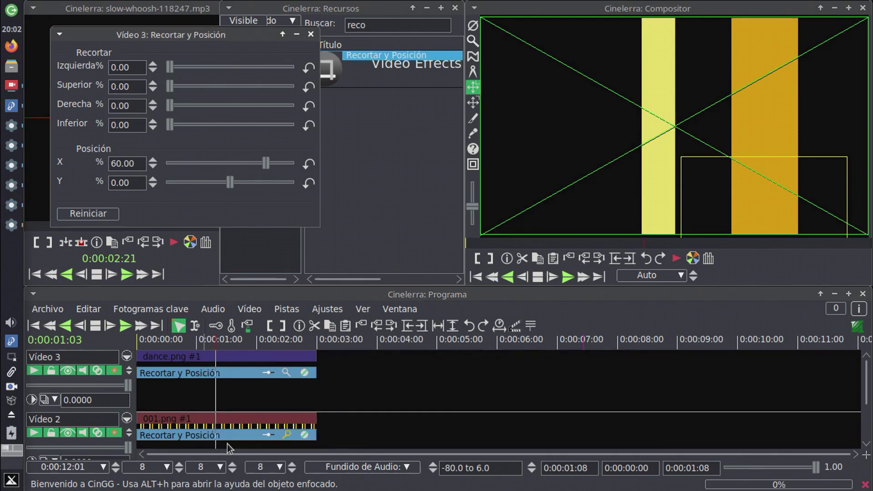
left_click(311, 34)
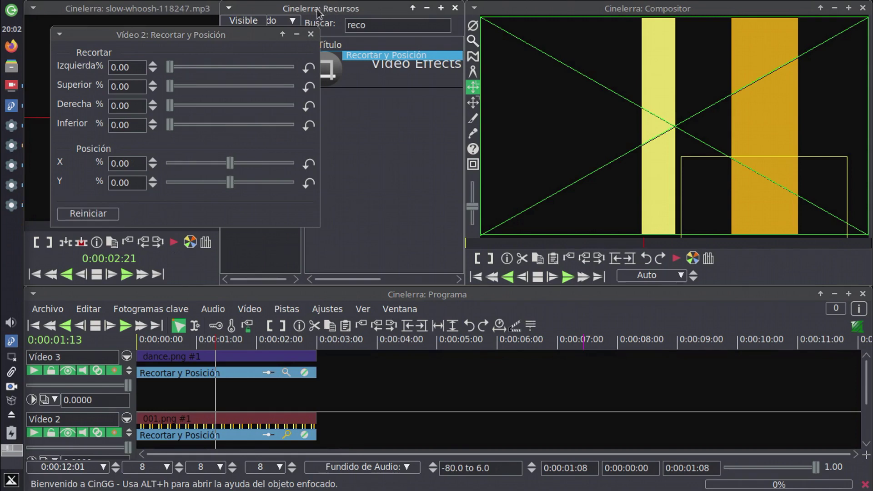
left_click(312, 34)
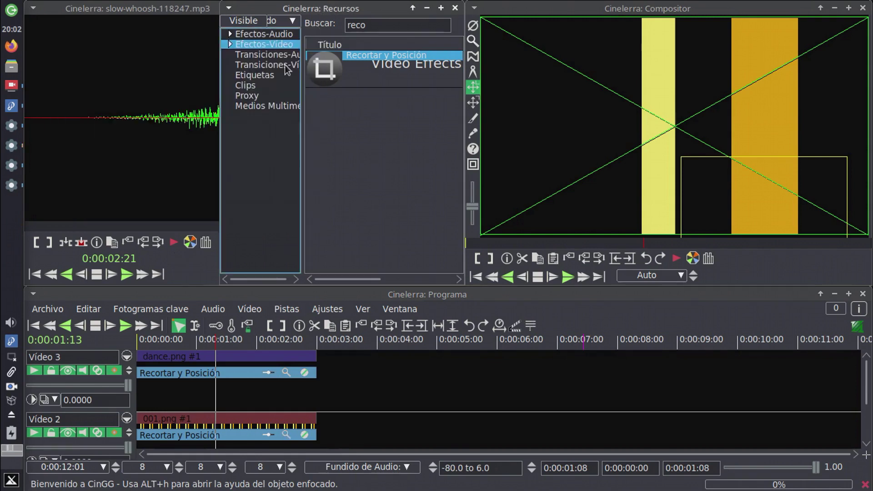
right_click(195, 373)
left_click(213, 445)
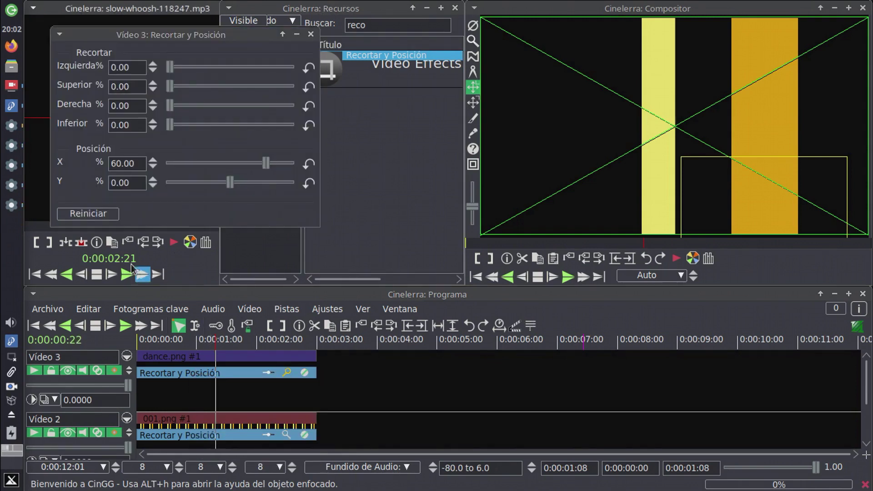
left_click(90, 212)
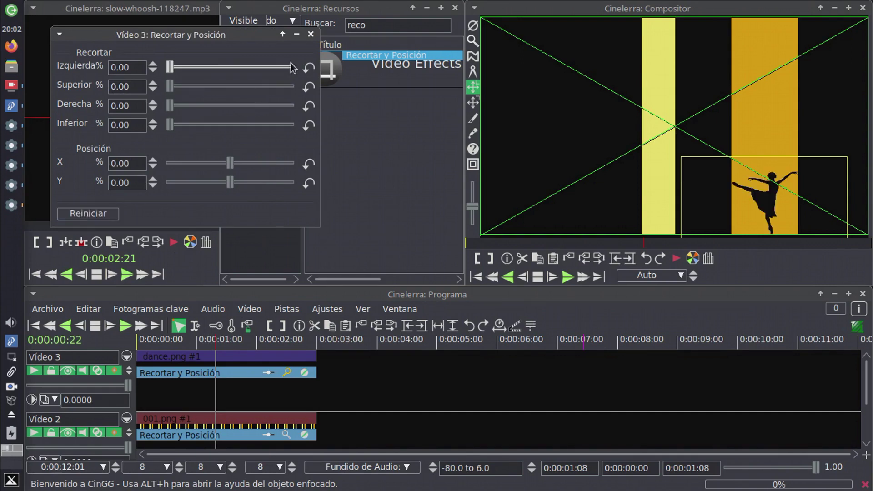
left_click(310, 35)
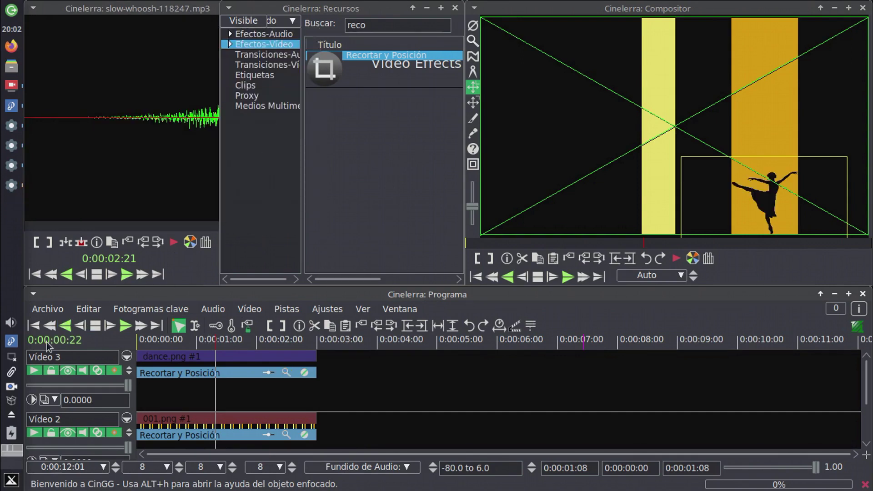
At the timeline start, enable automatic keyframes and set the 001.png clip's Recortar y Posición X position to -88.00%
left_click(32, 326)
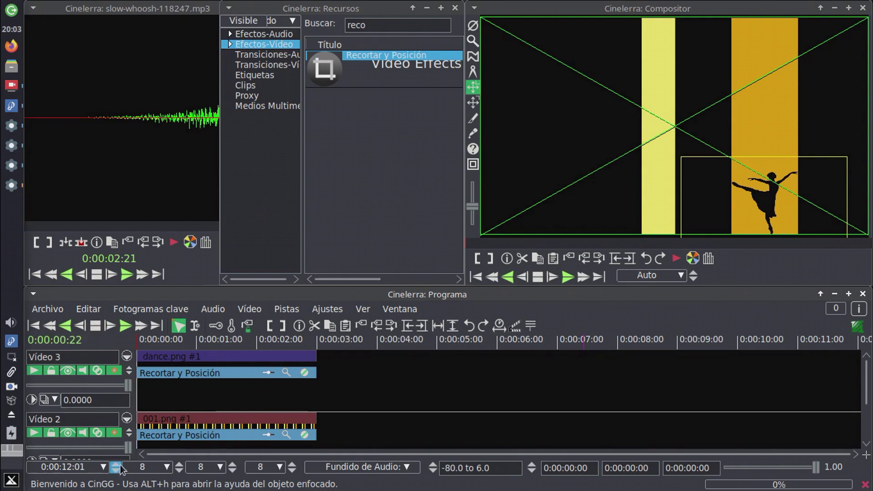
right_click(167, 433)
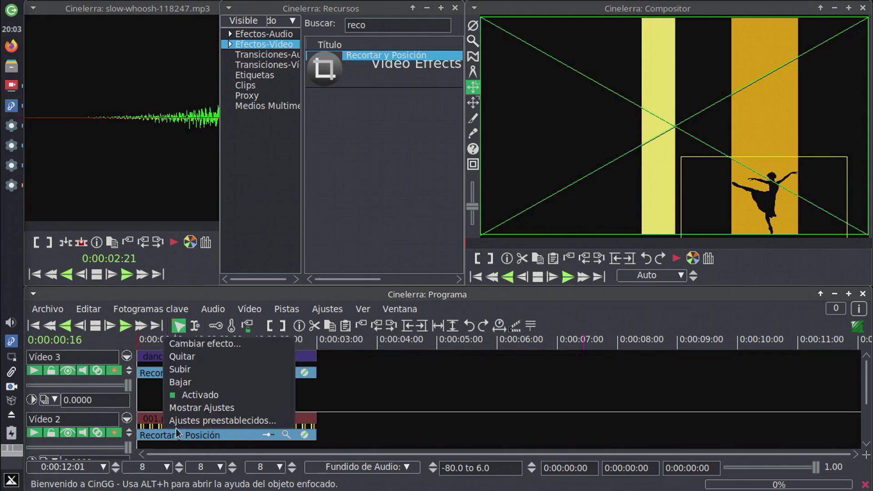
left_click(191, 409)
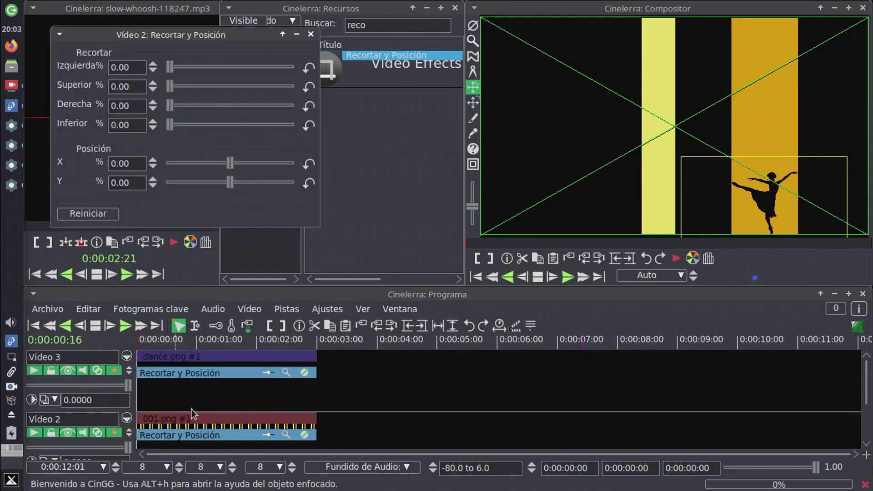
left_click(215, 325)
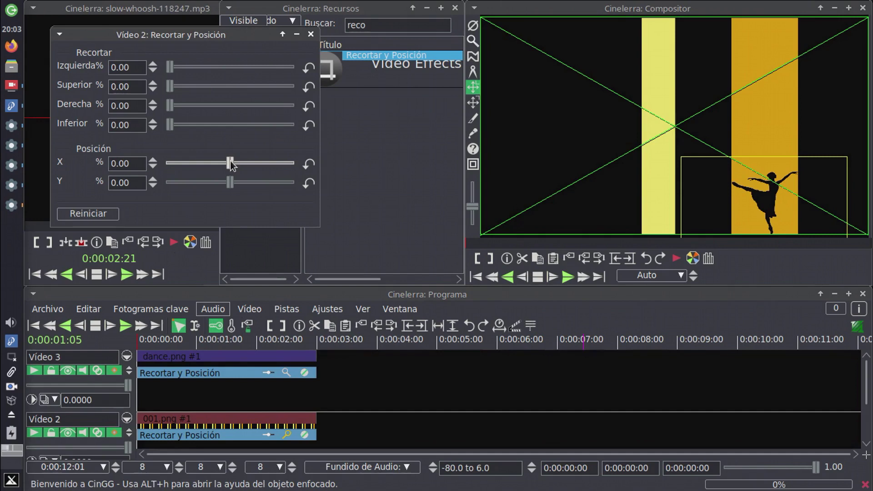
left_click_drag(231, 163, 178, 164)
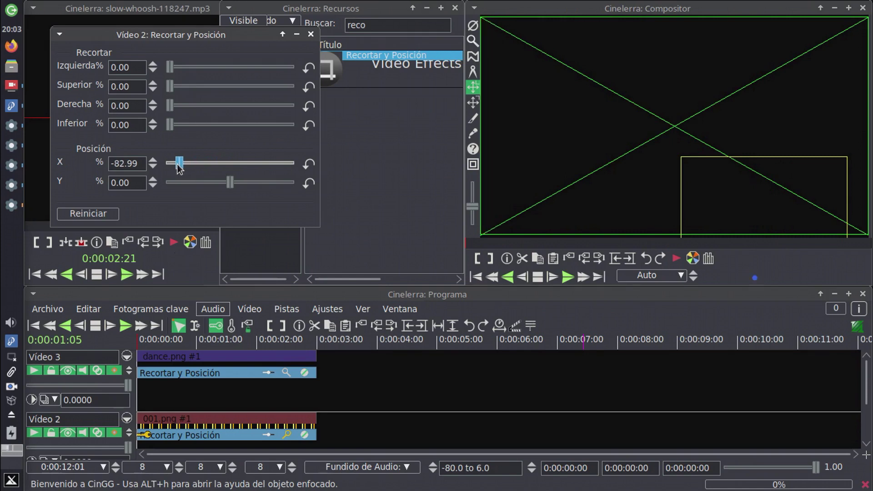
scroll(177, 165, "down", 4)
scroll(152, 166, "down", 2)
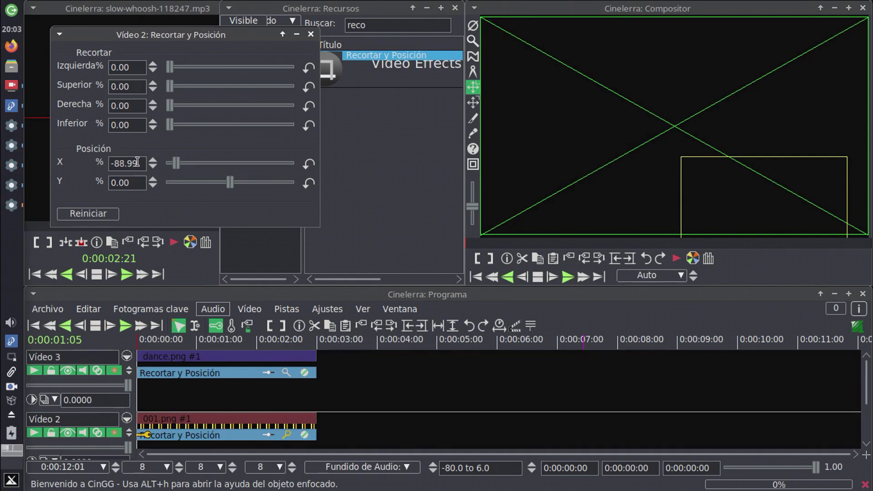
key("BackSpace")
type("00")
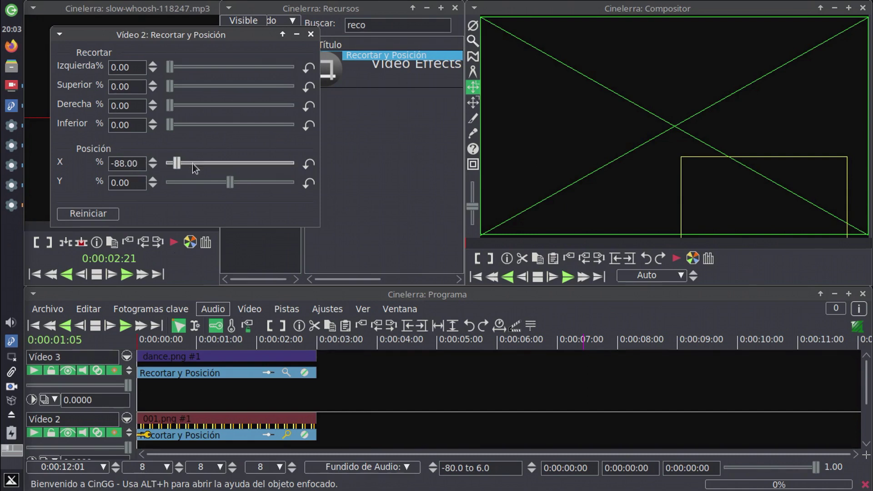
At 0:00:02:00, set the 001.png clip's Recortar y Posición X position to 60.00% and close the effect settings
left_click(257, 344)
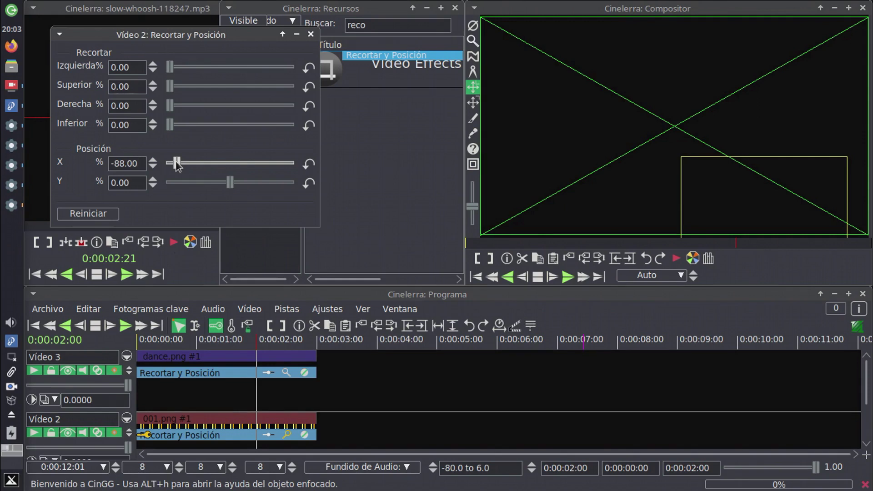
left_click_drag(177, 164, 271, 165)
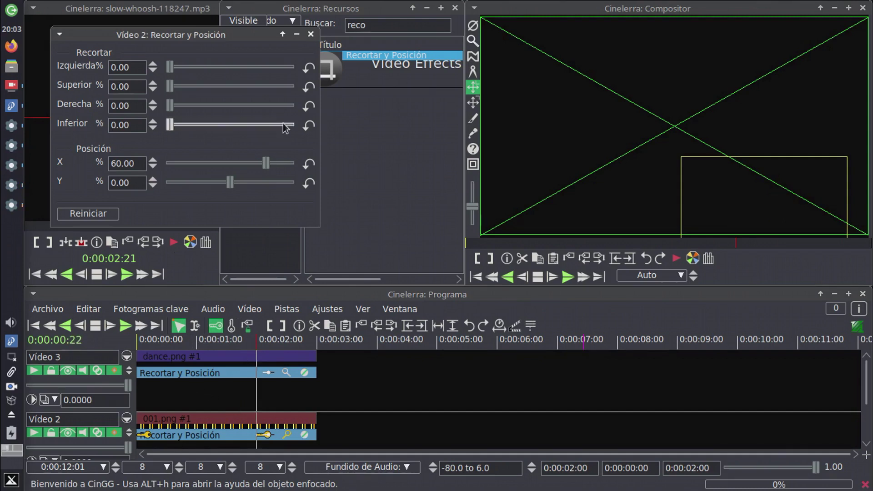
left_click(310, 35)
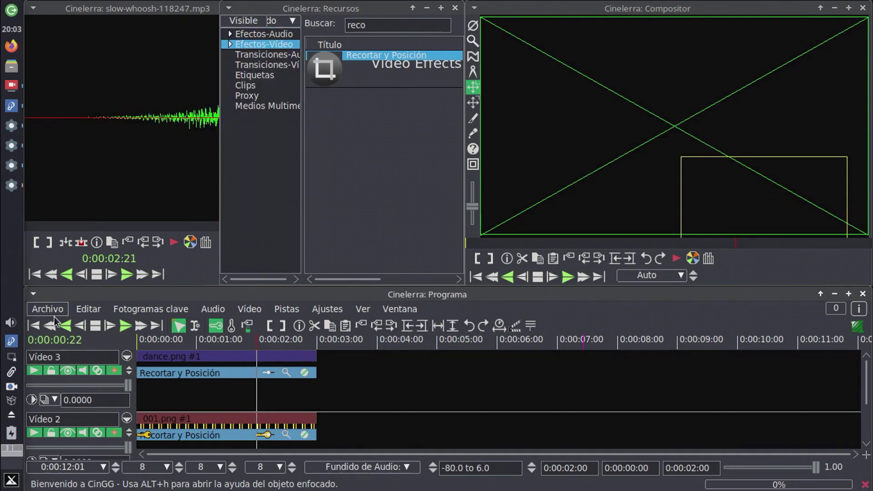
At the timeline start, set the dance.png clip's Recortar y Posición X position to -88.00%
left_click(34, 326)
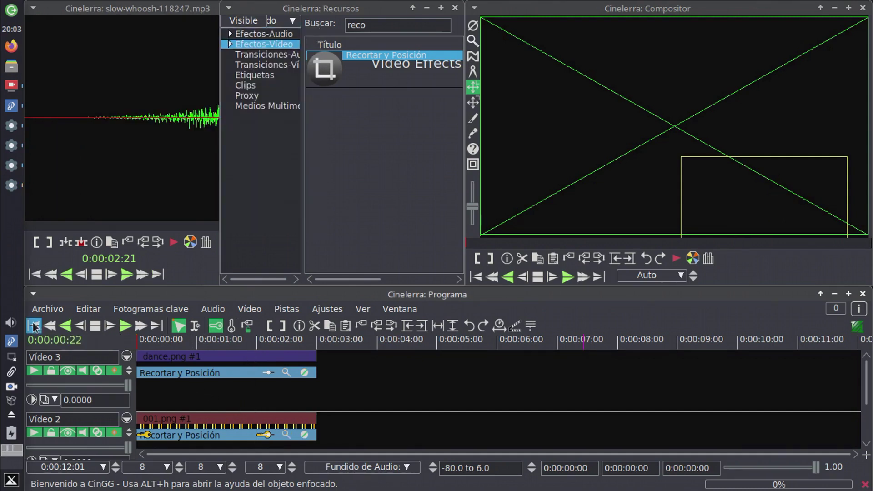
right_click(173, 372)
left_click(188, 442)
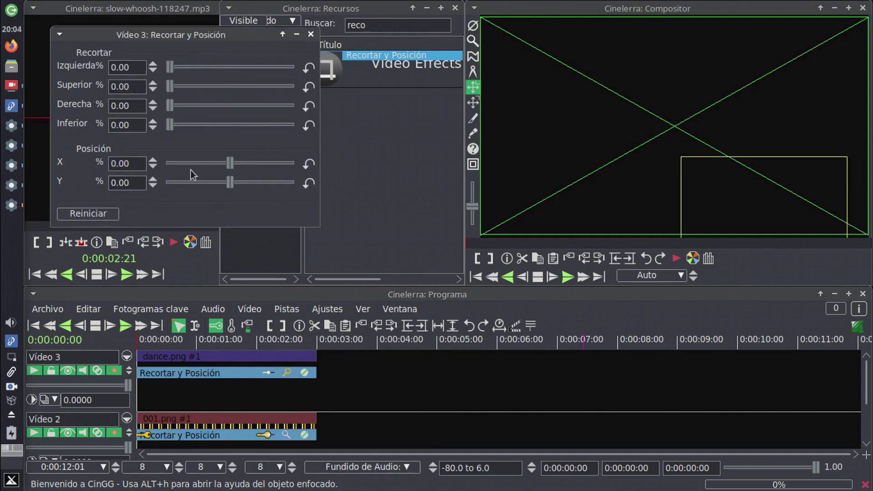
left_click_drag(230, 162, 174, 165)
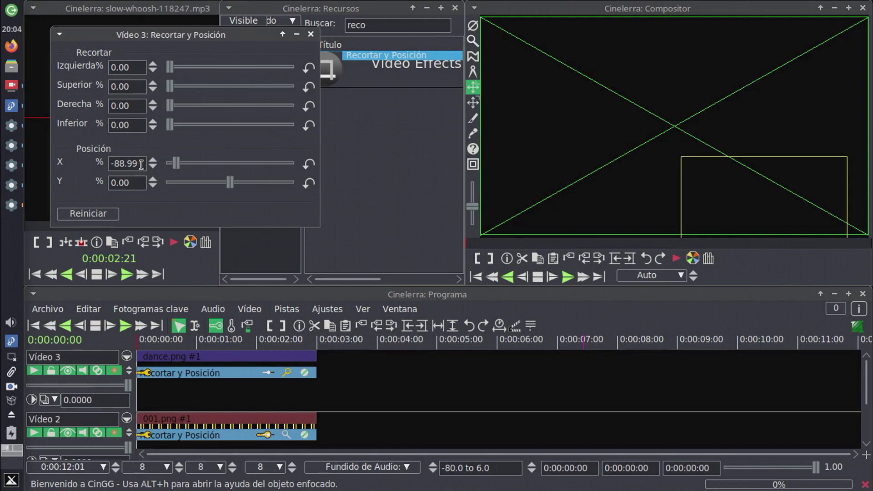
key("BackSpace")
At 0:00:02:00, set the dance.png clip's Recortar y Posición X position to 60.00% and close the effect settings
left_click(257, 347)
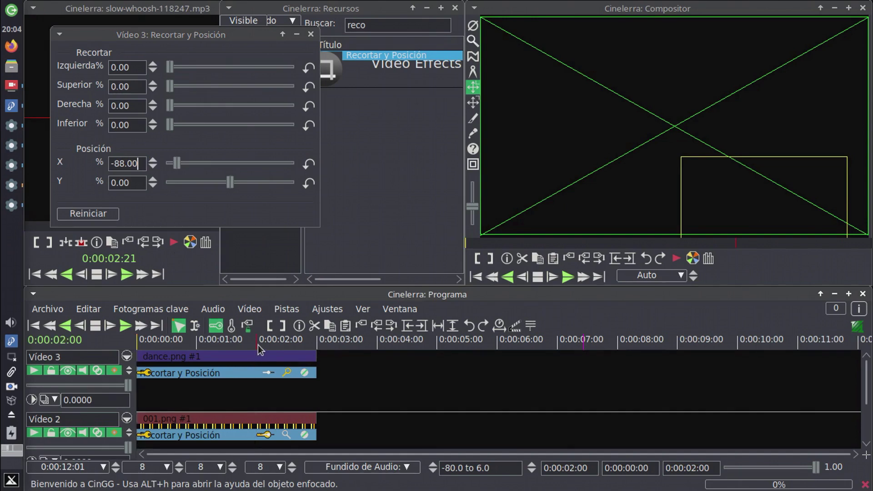
key("Up")
key("Up")
key("Up")
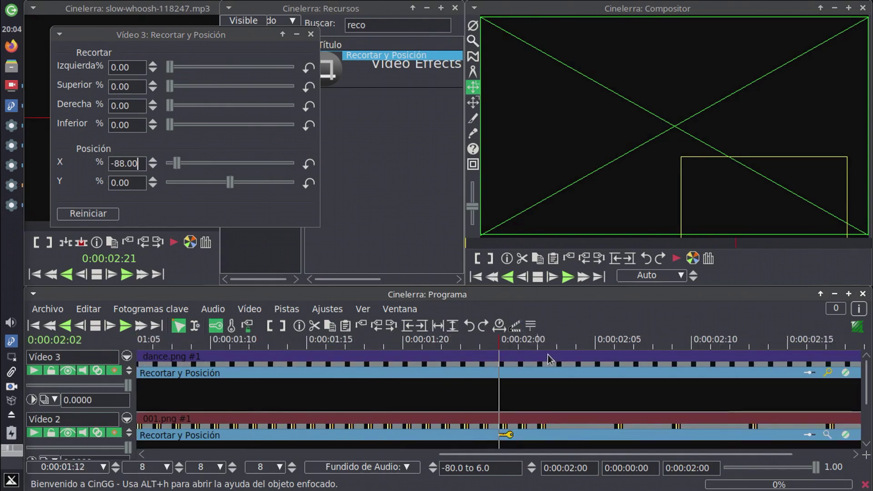
key("Down")
key("Down")
key("Down")
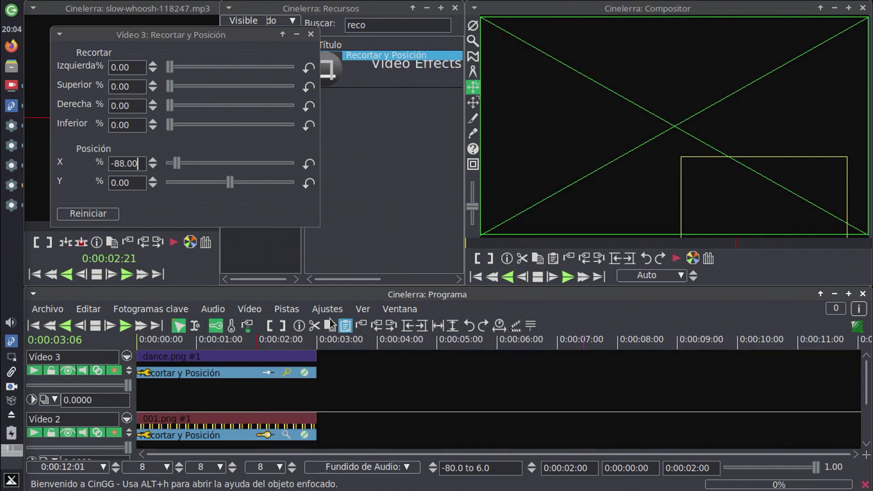
left_click_drag(177, 163, 272, 166)
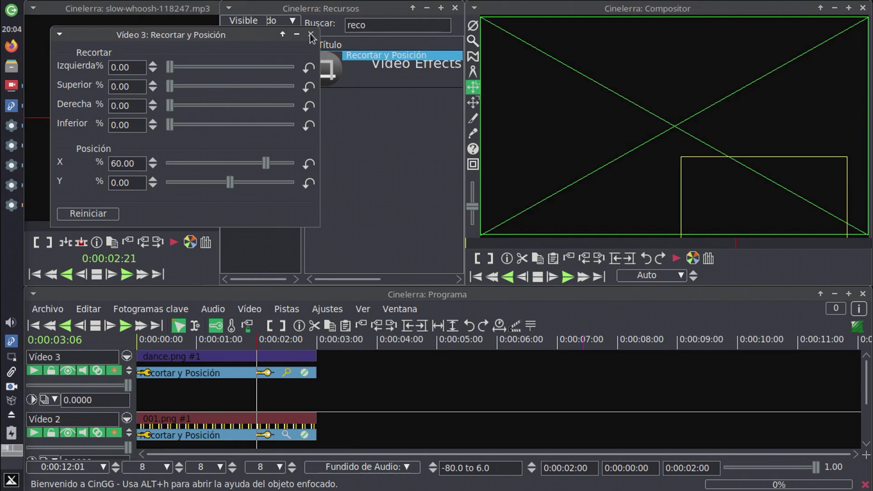
left_click(311, 35)
Play the animation from the timeline start to check the sliding bars and dancer
left_click(34, 326)
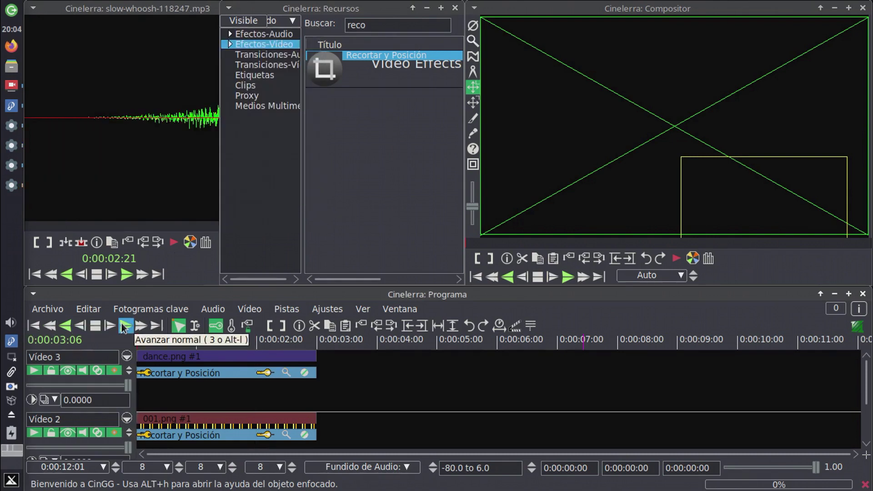
left_click(123, 325)
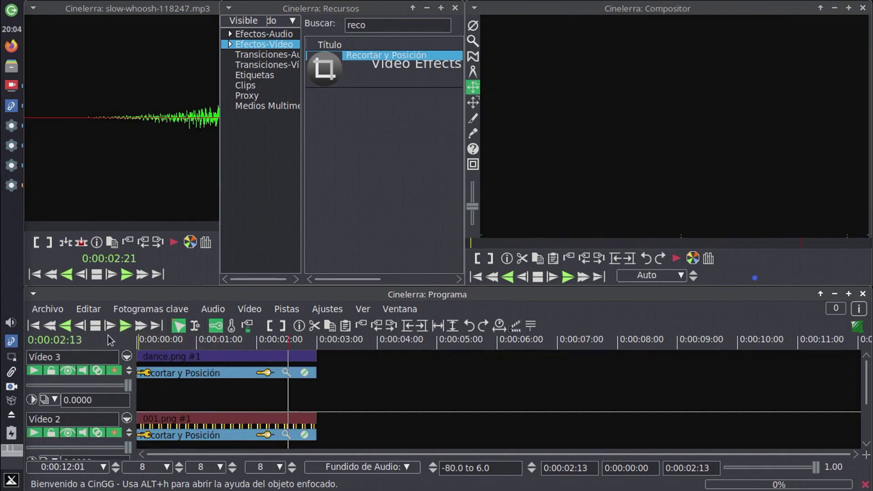
left_click(34, 326)
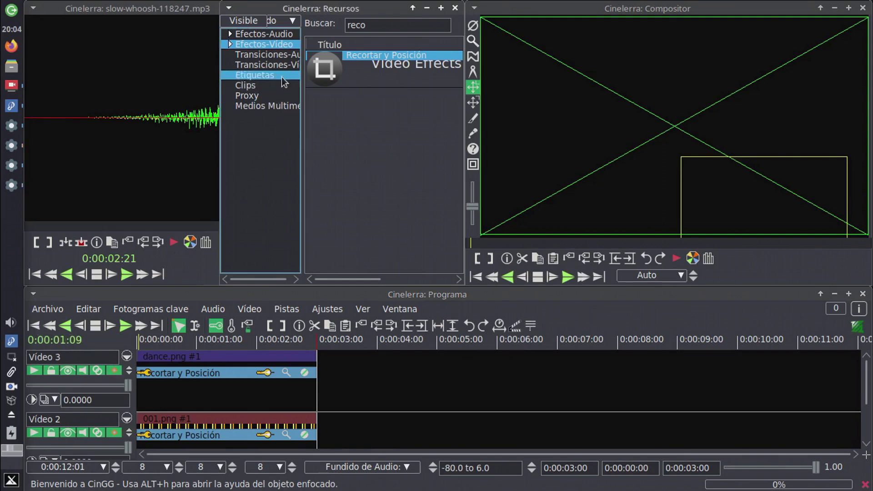
Find Desenfoque in the Desenfoque category of the video effects and apply it to the 001.png clip
key("BackSpace")
key("BackSpace")
key("BackSpace")
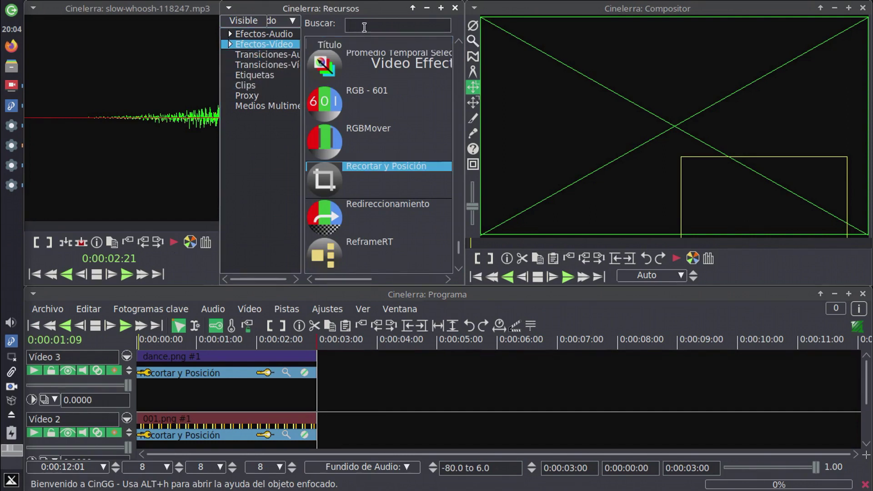
type("dese")
left_click(231, 44)
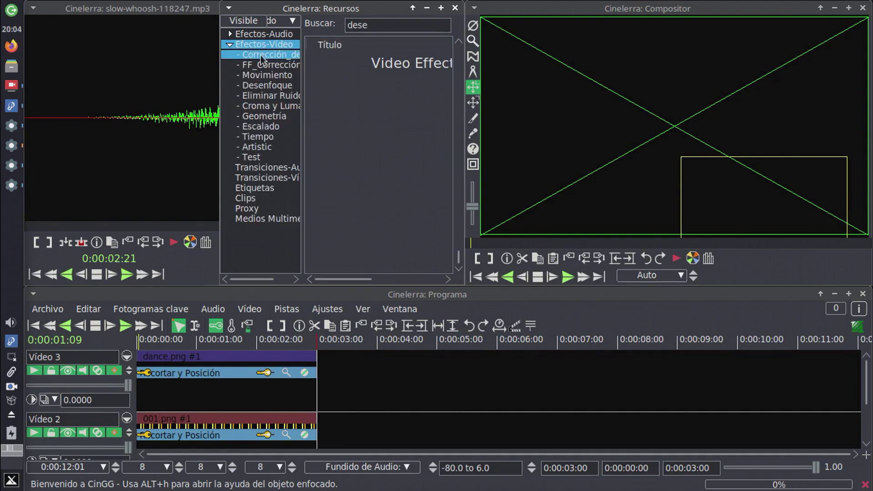
left_click(259, 85)
left_click_drag(325, 84, 235, 419)
At about 0:00:01:06, open the 001.png clip's Desenfoque settings and turn off automatic keyframe generation
left_click(211, 342)
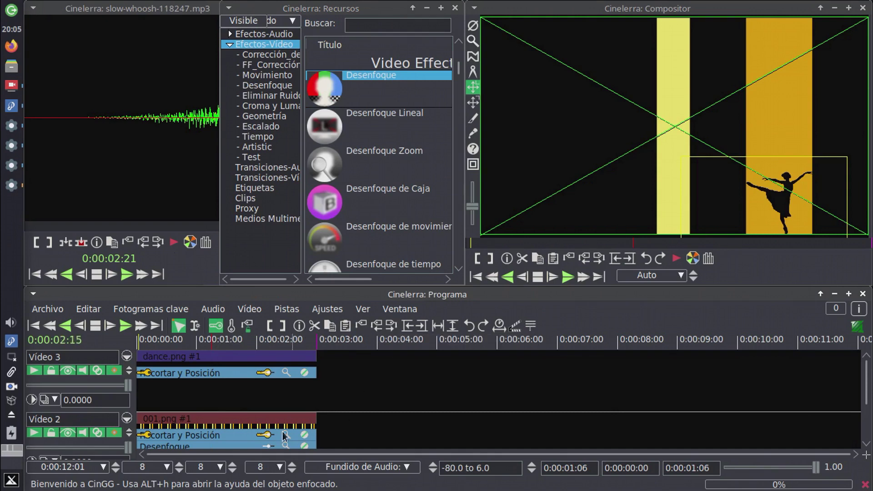
right_click(223, 443)
left_click(238, 415)
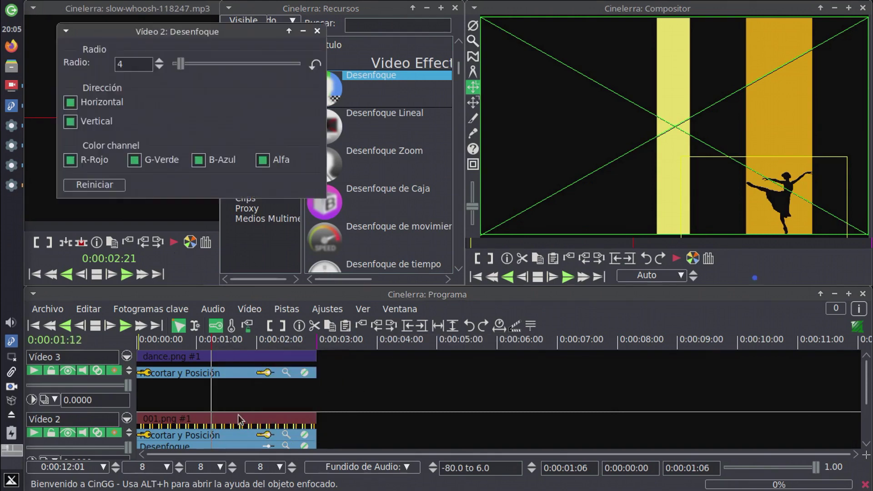
left_click(215, 326)
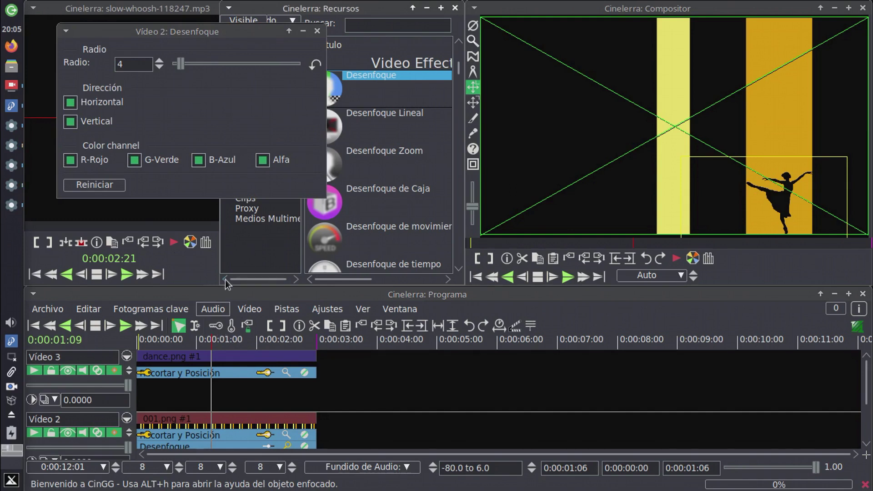
Try a strong blur on the 001.png clip, set the Desenfoque radius to 7, and close the effect settings
left_click_drag(180, 65, 295, 66)
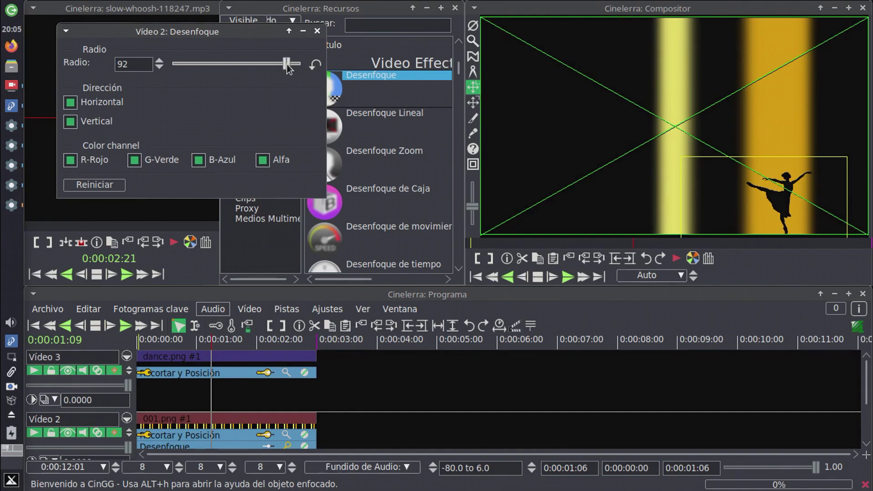
left_click_drag(288, 65, 181, 65)
left_click(159, 61)
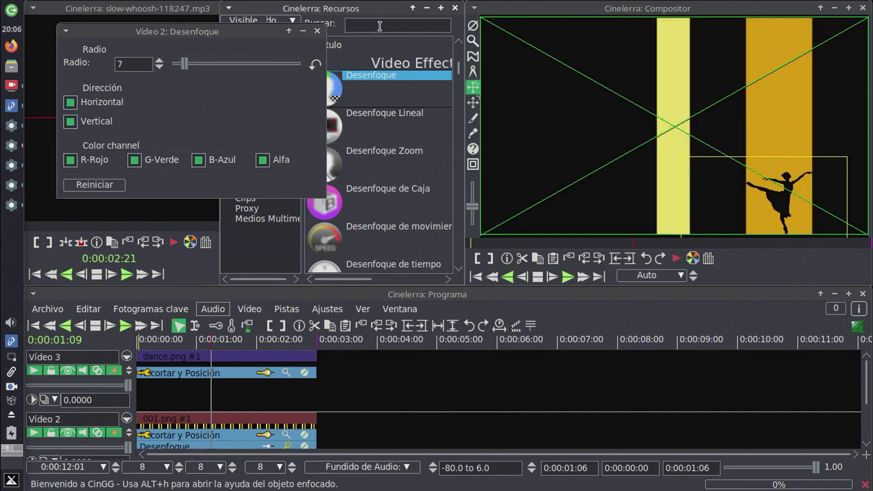
left_click(317, 32)
Play the animation from the timeline start to check the blurred bars, and return to the start
left_click(36, 326)
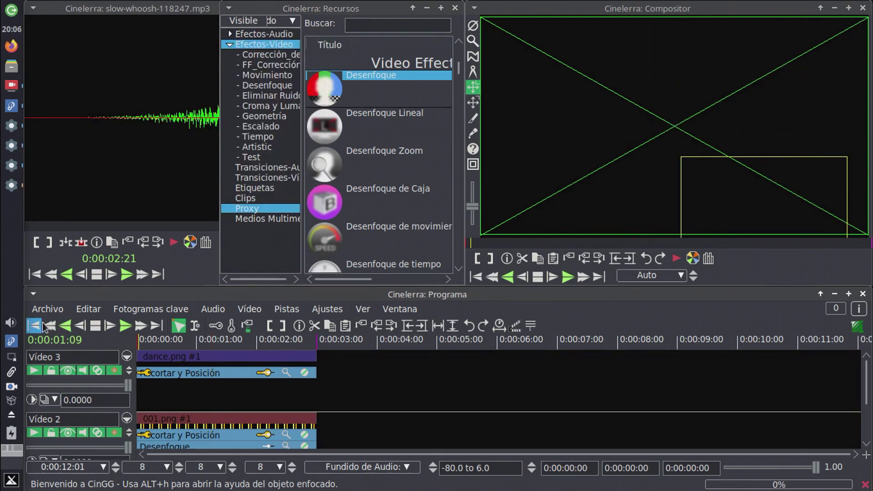
left_click(125, 326)
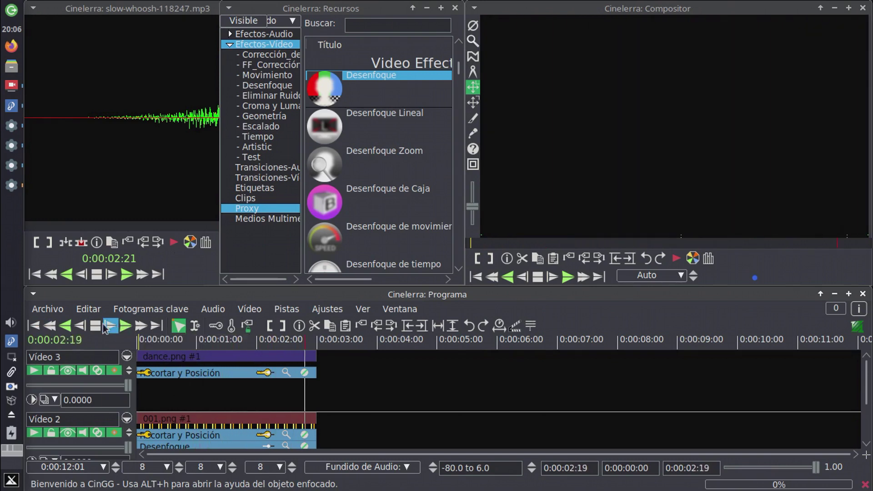
left_click(35, 325)
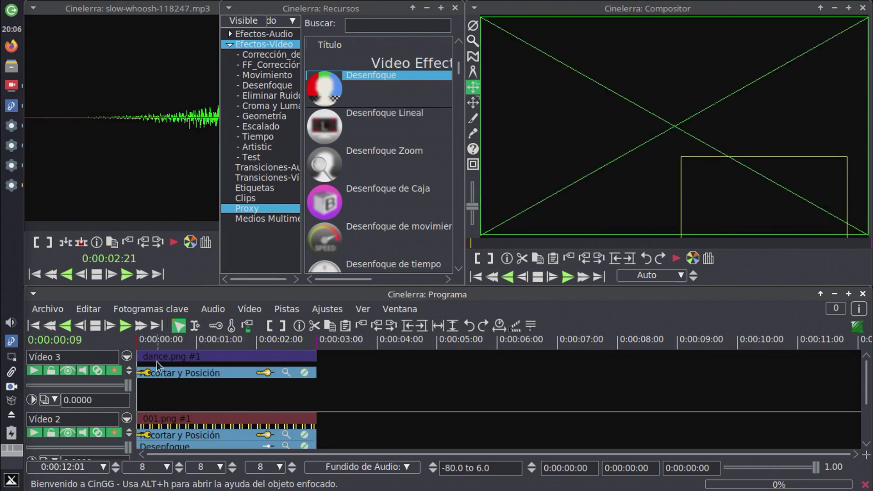
Collapse the Vídeo 3 and Vídeo 2 tracks and disarm both of them
left_click(126, 356)
left_click(127, 373)
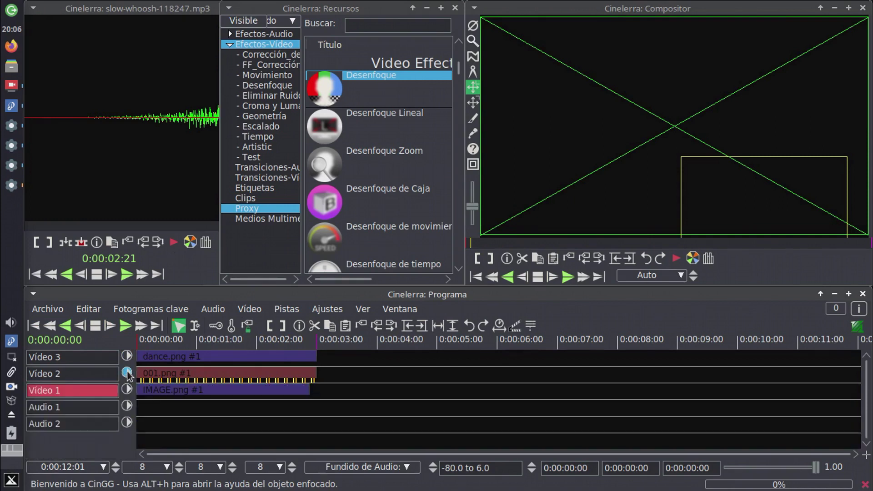
left_click(103, 374)
left_click(107, 357)
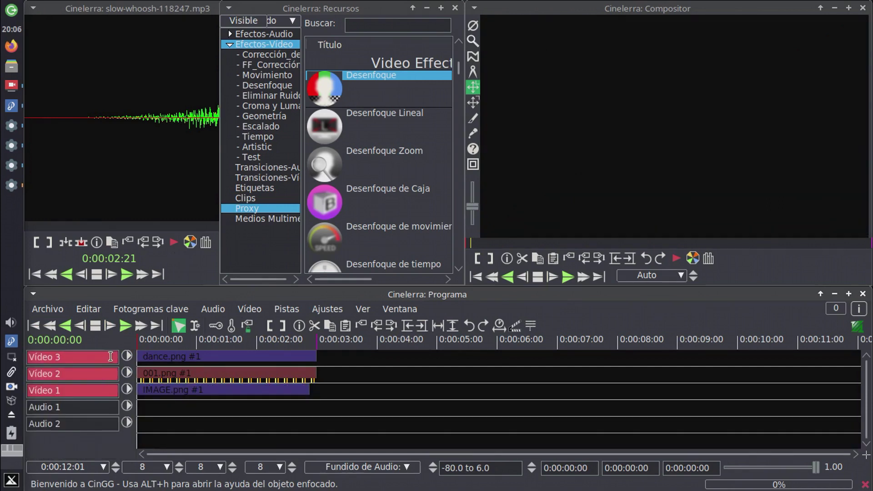
Insert slow-whoosh-118247.mp3 from the project media into the two audio tracks at the timeline start
left_click(292, 147)
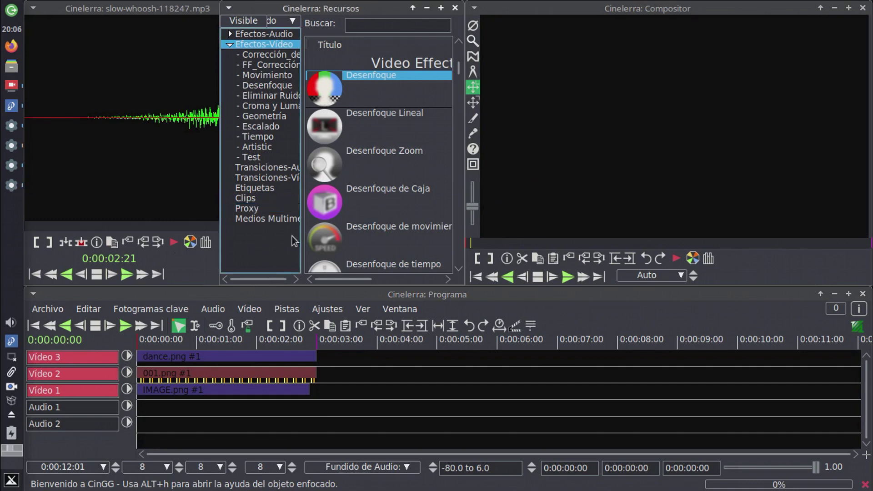
left_click(230, 44)
left_click(262, 109)
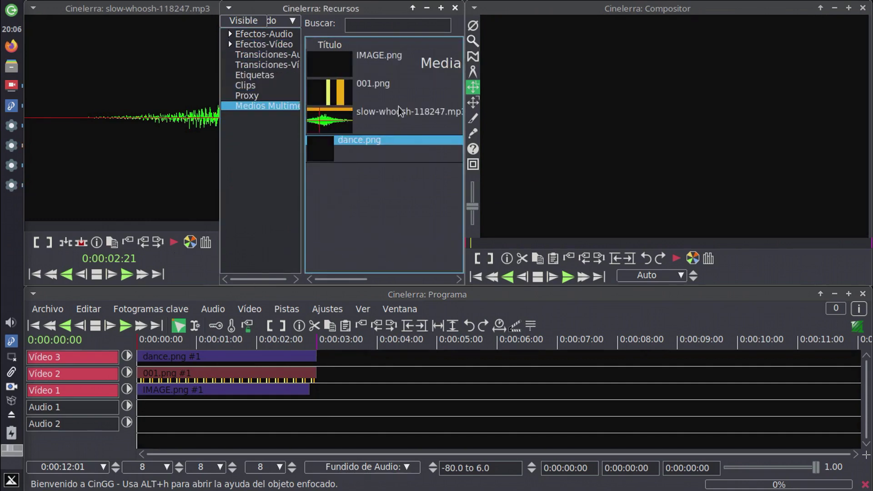
right_click(374, 120)
mouse_move(414, 157)
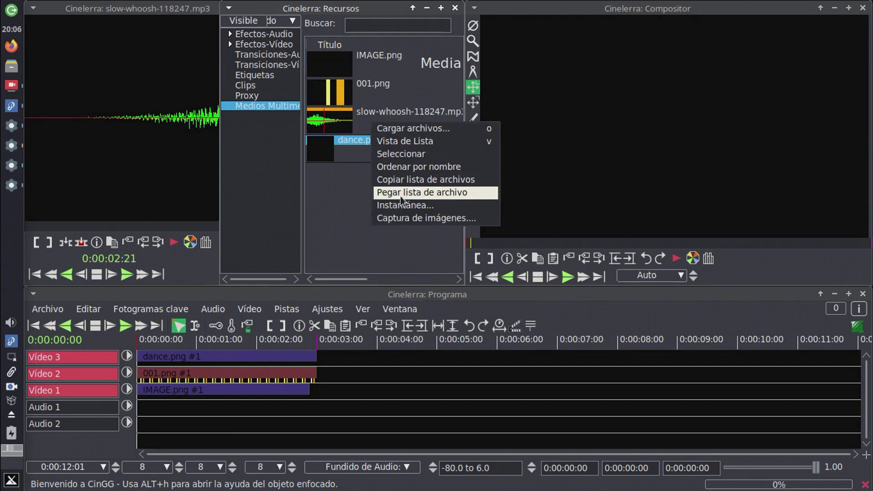
mouse_move(399, 209)
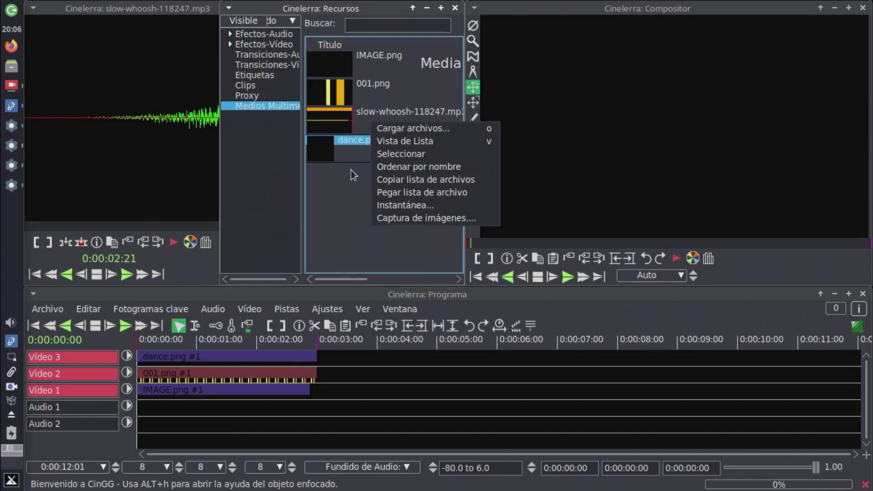
right_click(336, 116)
right_click(335, 116)
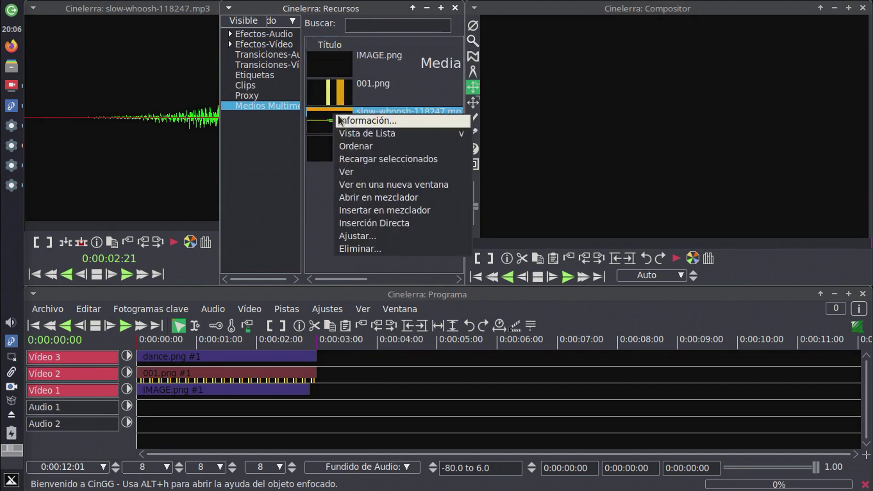
left_click(350, 222)
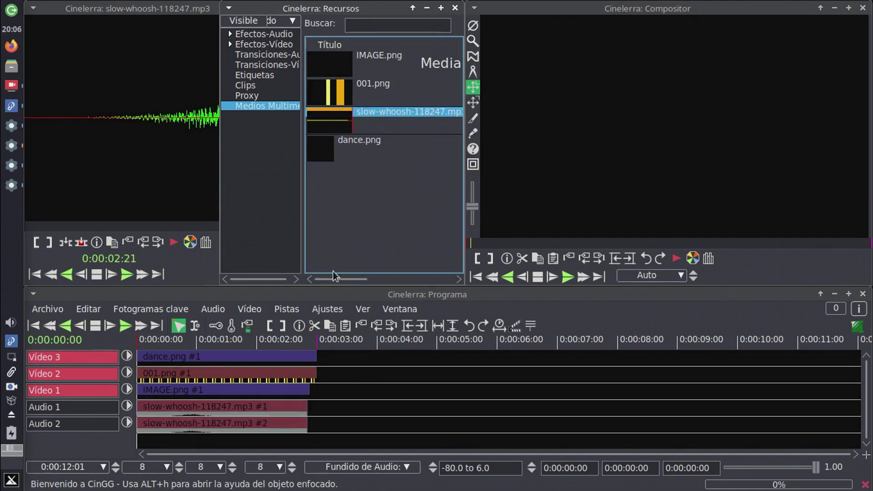
Play the project from the timeline start to check the animation together with the whoosh sound
left_click(169, 347)
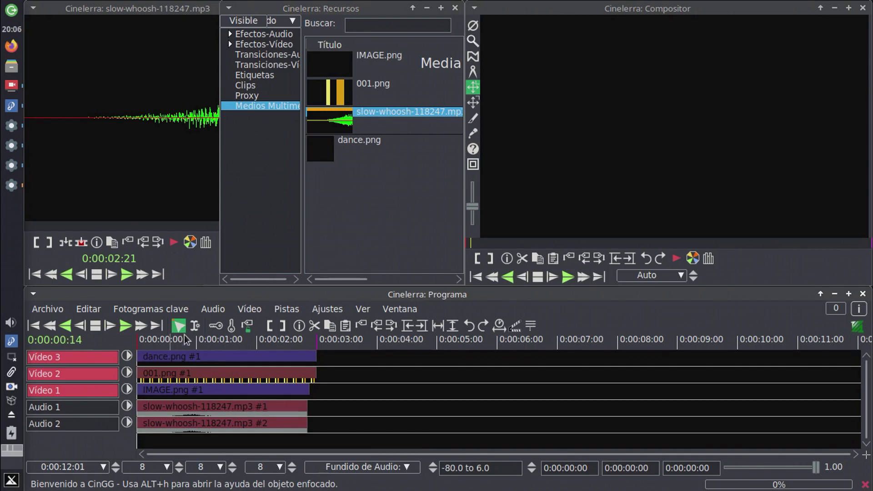
left_click(126, 326)
left_click(96, 326)
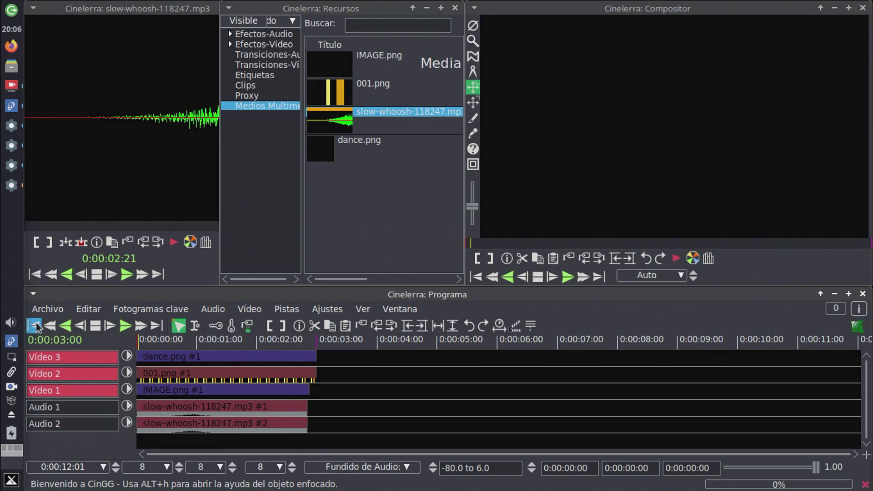
Open the render settings and choose mkv as the FFMPEG file format for the export
left_click(47, 310)
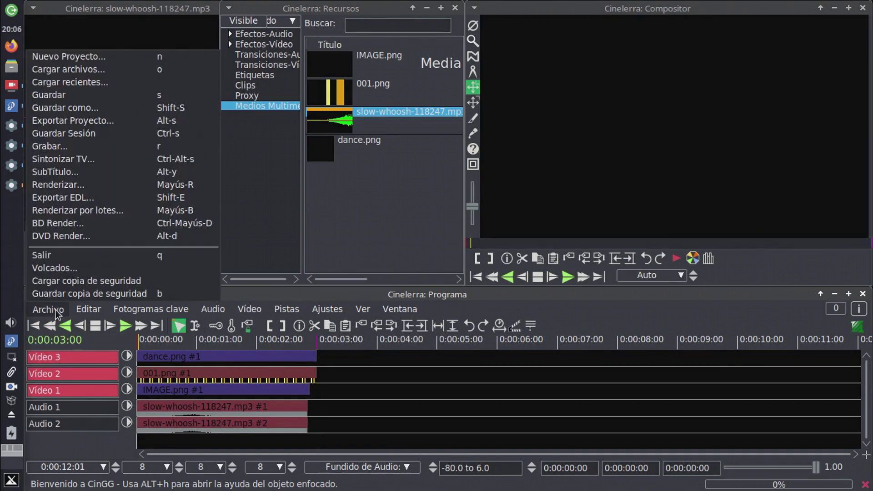
left_click(59, 183)
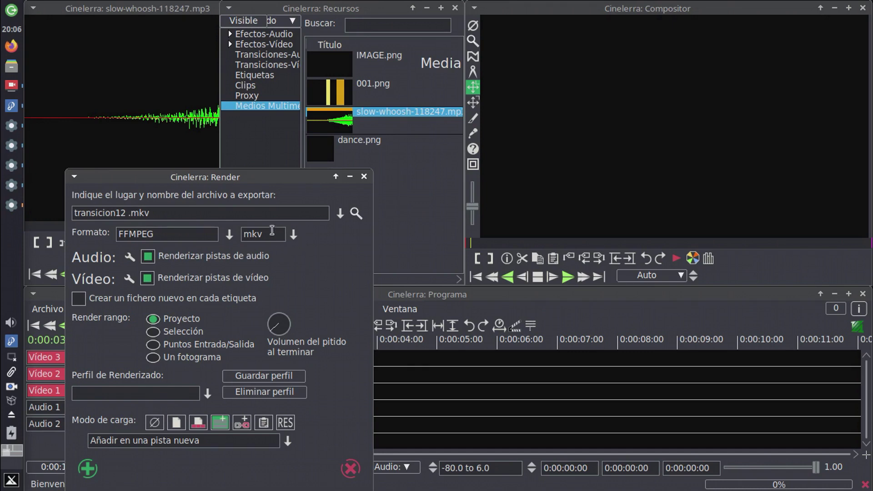
left_click(294, 236)
scroll(277, 291, "down", 5)
scroll(276, 292, "down", 7)
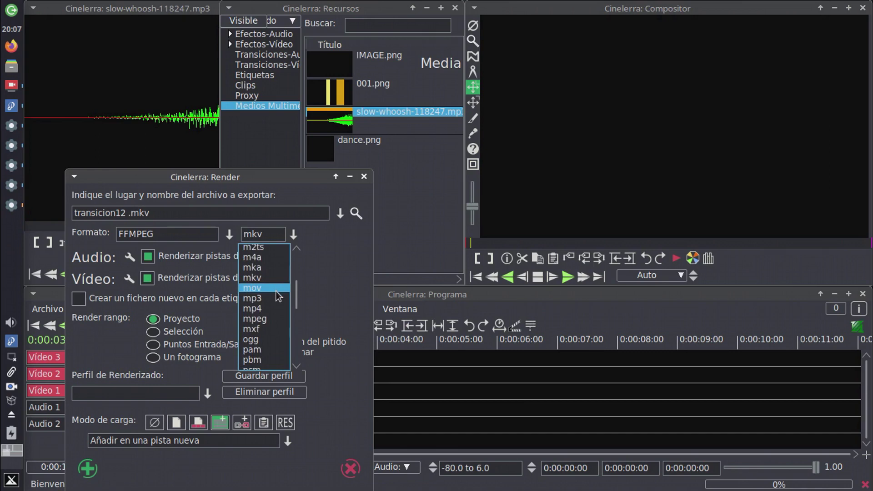
scroll(276, 291, "up", 5)
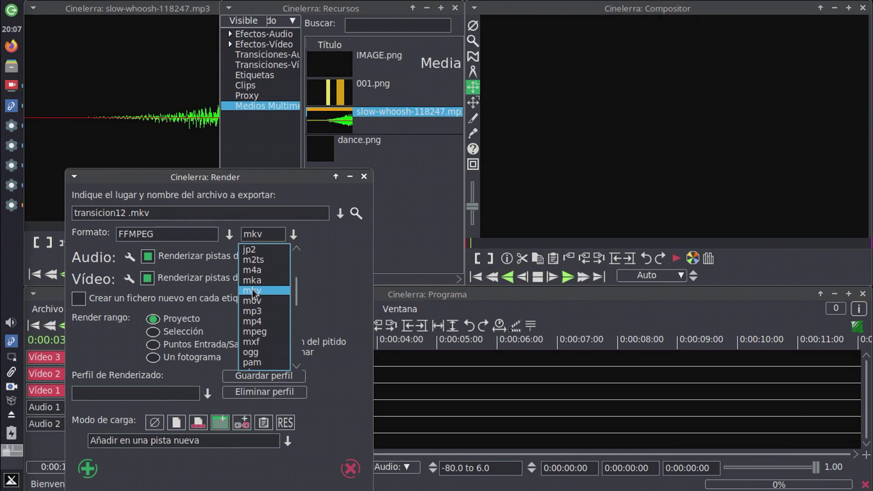
left_click(262, 292)
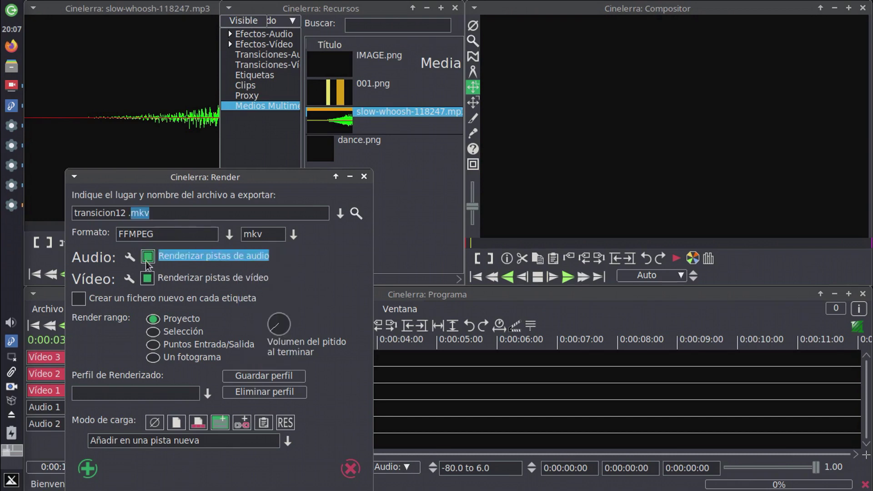
Set the video compression to ffv1.mkv with yuva420p pixels, and start rendering the project
left_click(129, 278)
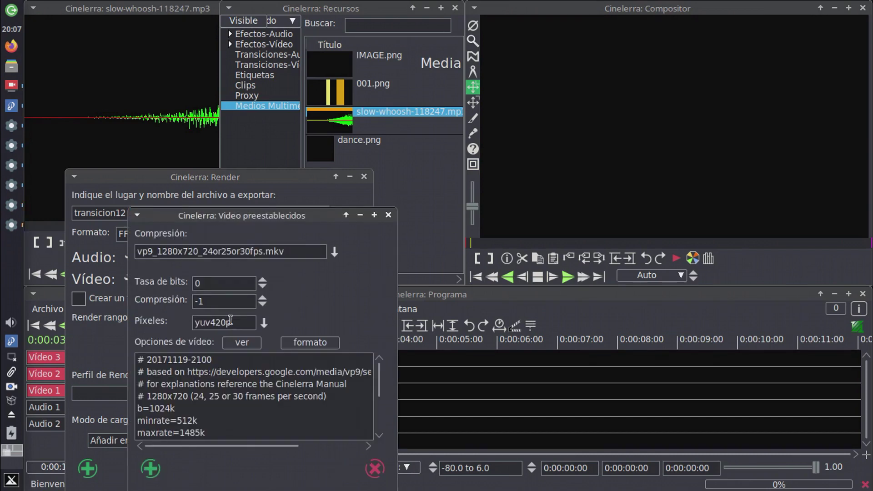
left_click(334, 251)
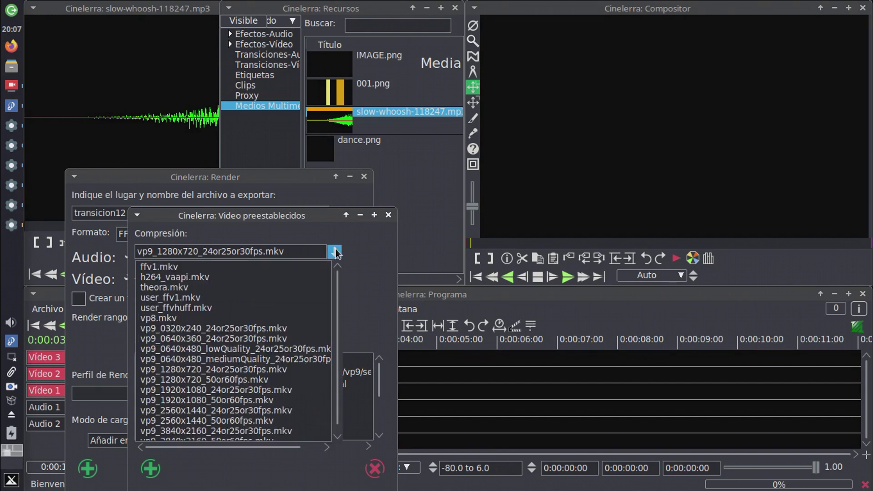
left_click(189, 268)
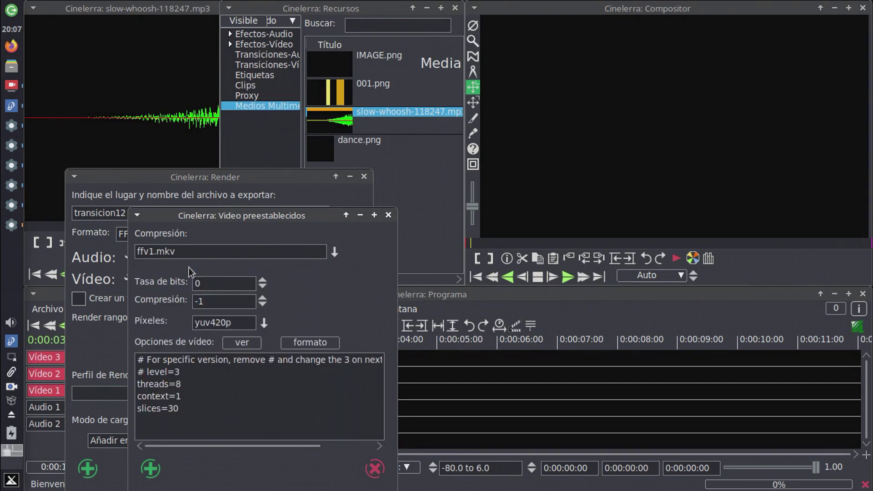
left_click(264, 323)
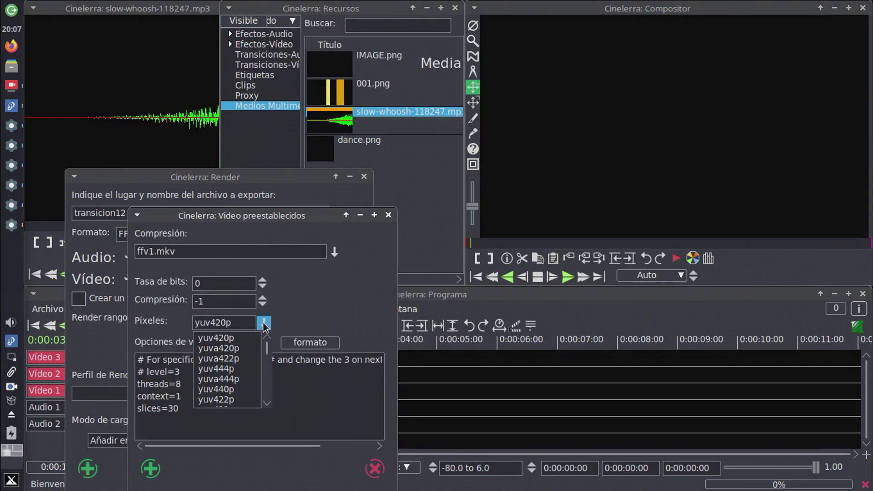
left_click(234, 349)
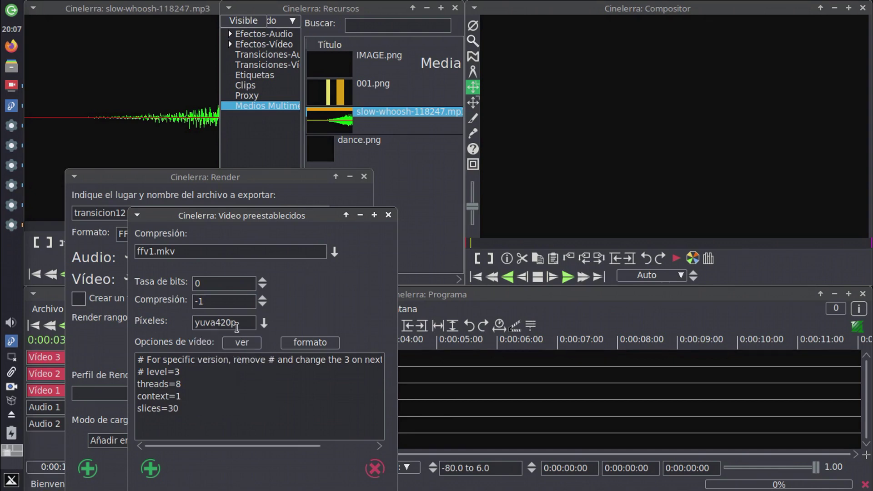
left_click(151, 469)
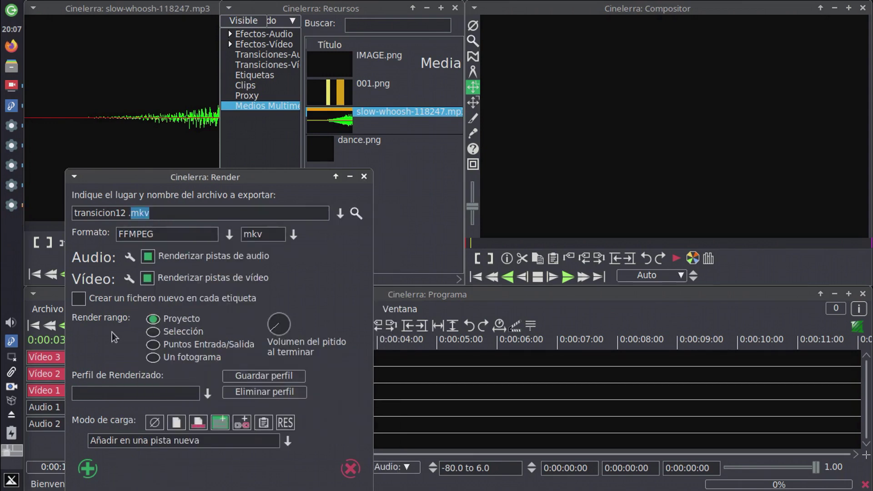
left_click(86, 468)
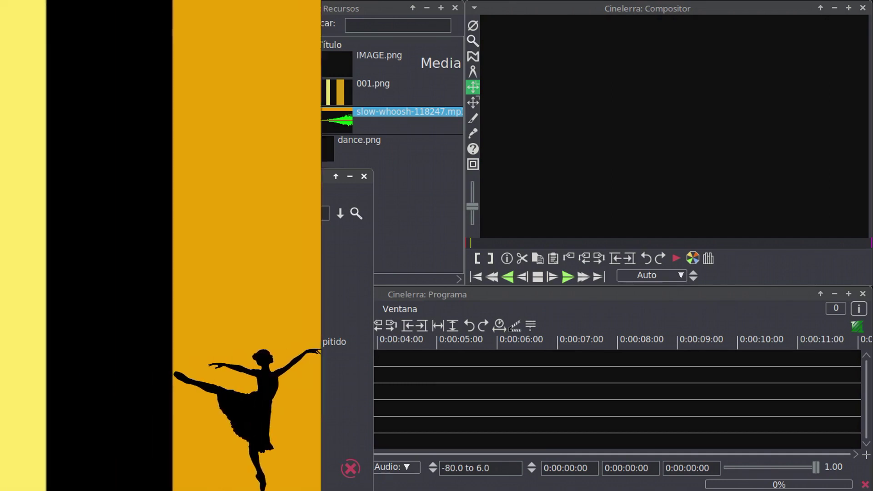